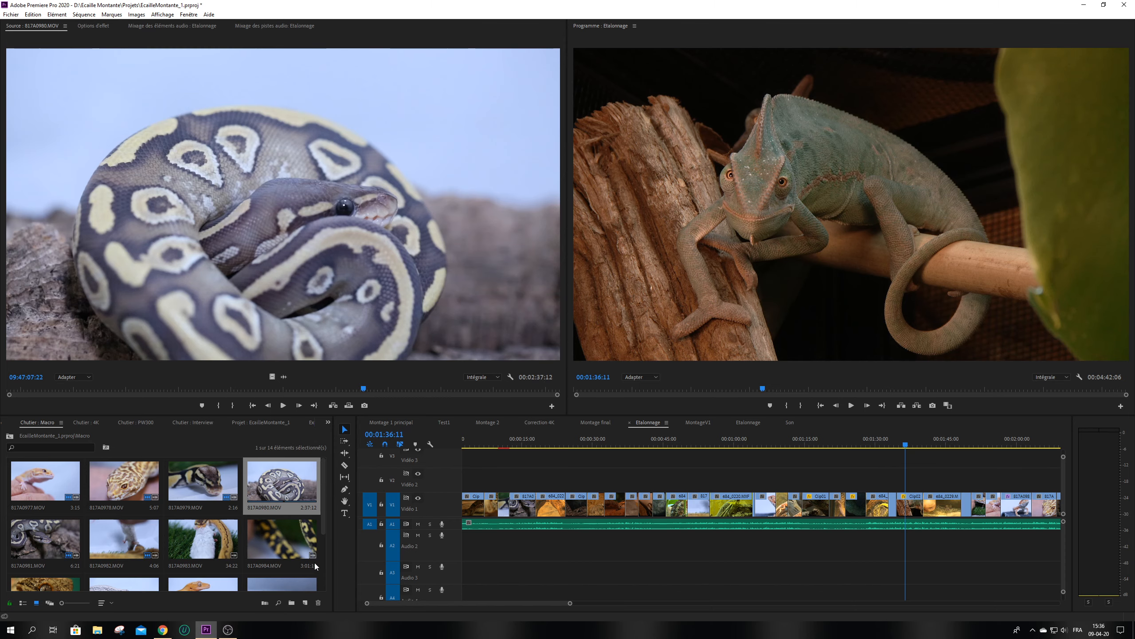
Switch to Chrome to look over the "Initiation à l'étalonnage" article, and return to Premiere Pro
click(163, 631)
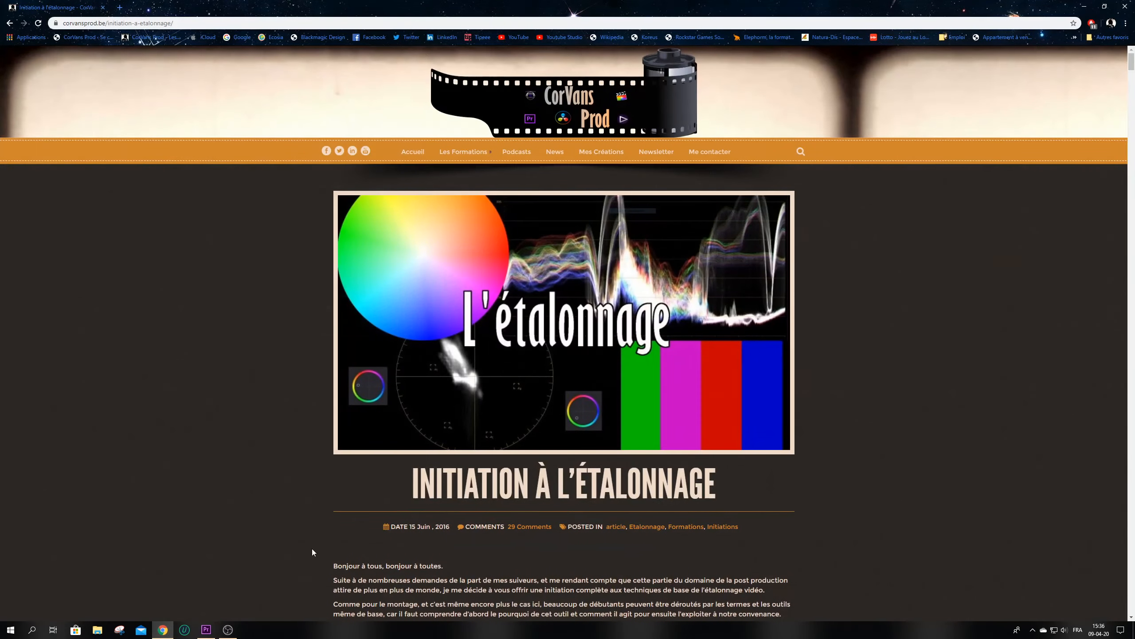
scroll(273, 433, down, 5)
scroll(273, 433, up, 5)
click(1083, 6)
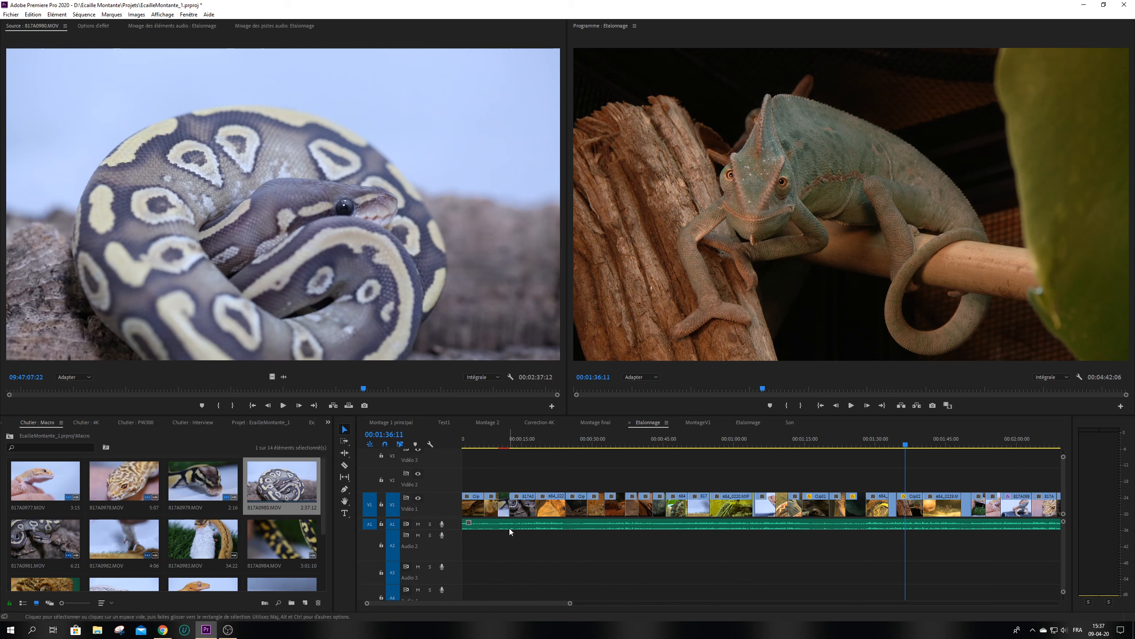
Apply the Couleur Lumetri effect from the Correction colorimétrique video effects to the chameleon clip under the playhead
key(shift+7)
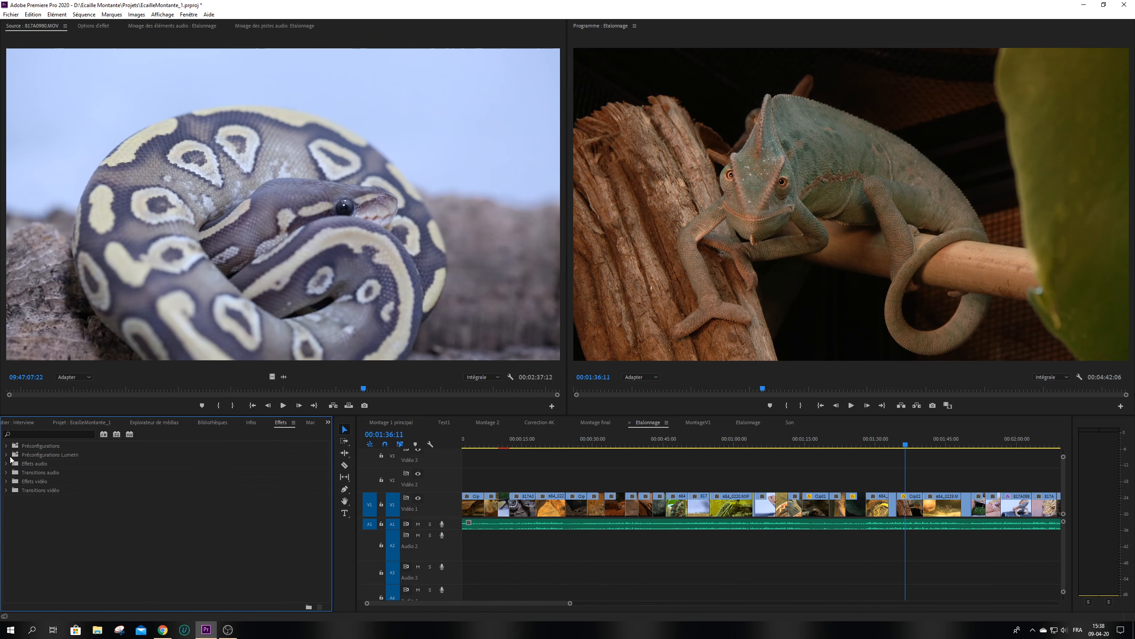
click(6, 482)
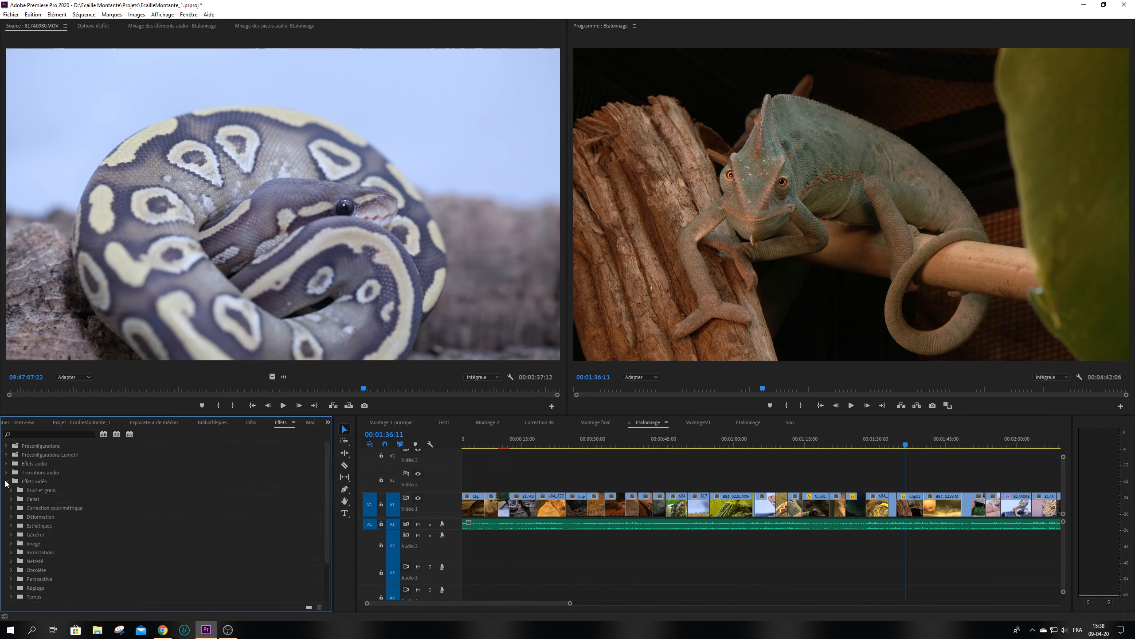
click(12, 507)
scroll(50, 497, down, 1)
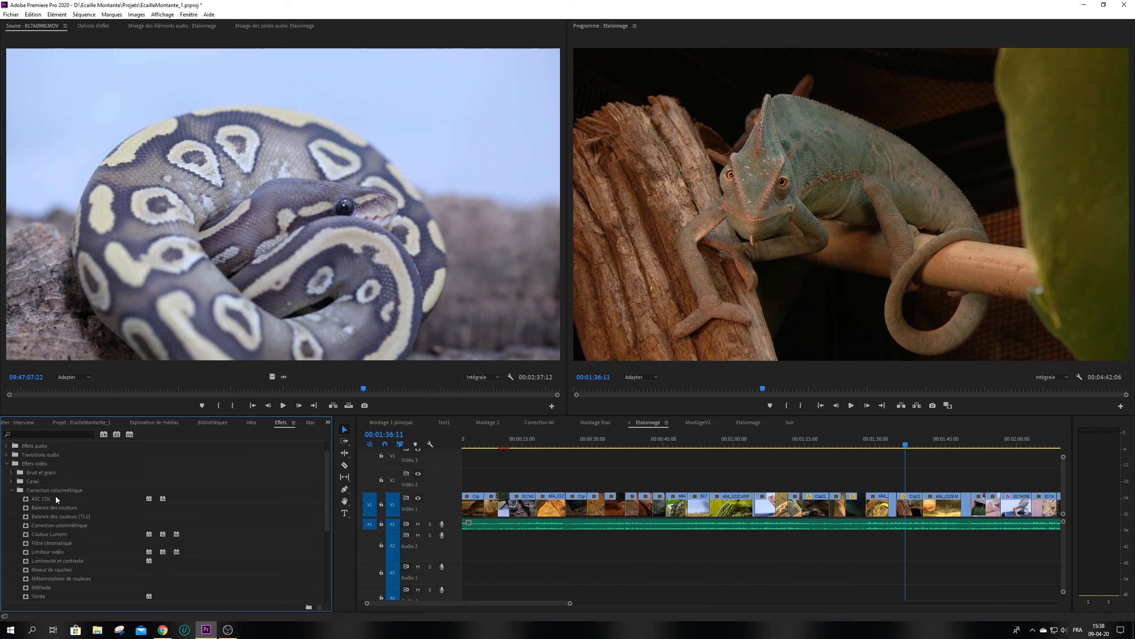
drag(40, 536, 911, 505)
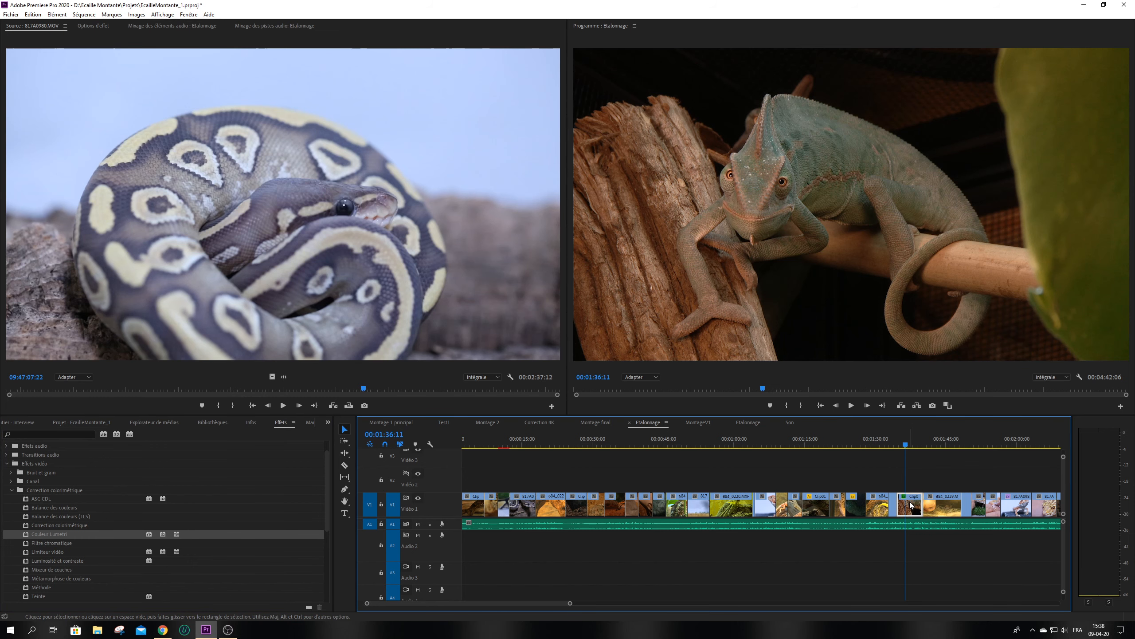
Open the chameleon clip's effect options and examine the Correction de base settings of Couleur Lumetri
double_click(911, 504)
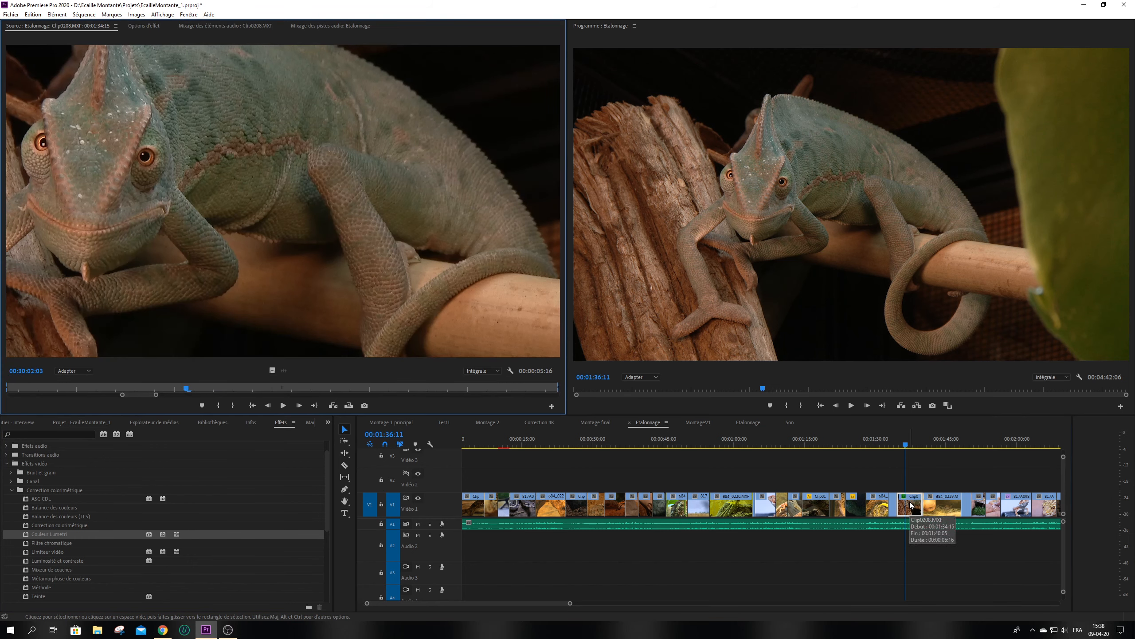
click(146, 25)
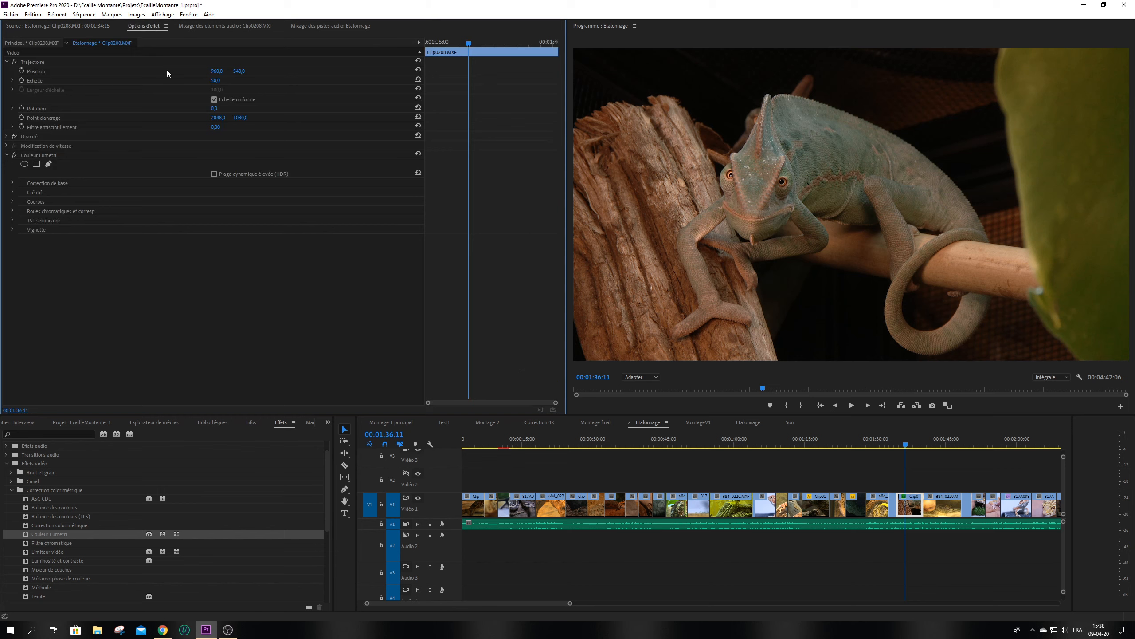
click(12, 183)
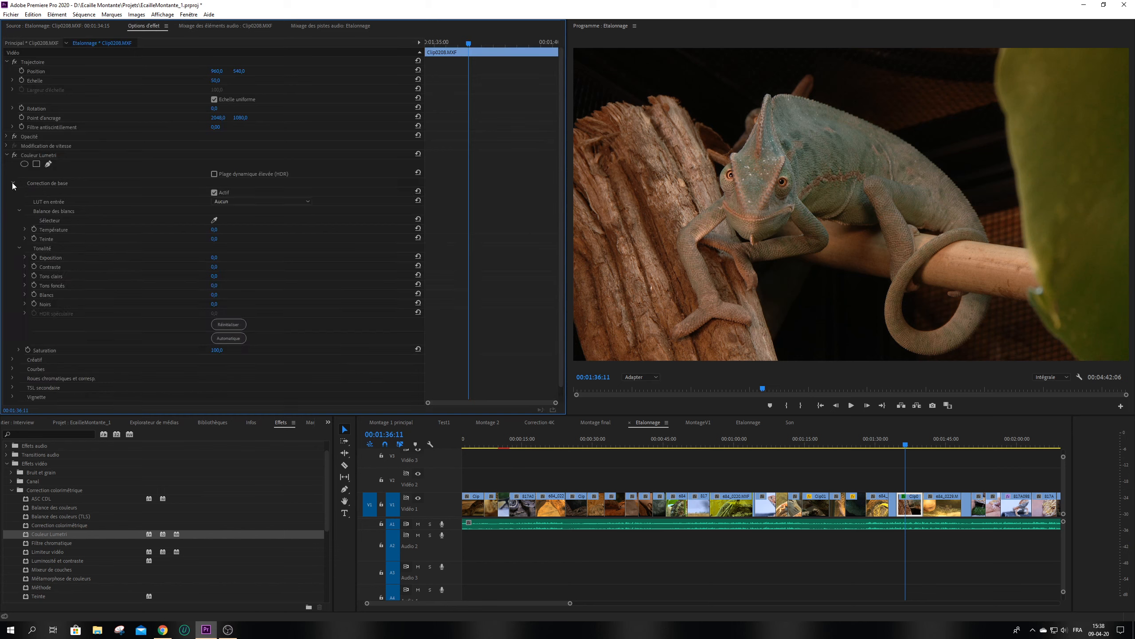
click(13, 184)
Delete the Couleur Lumetri effect from the chameleon clip
click(6, 155)
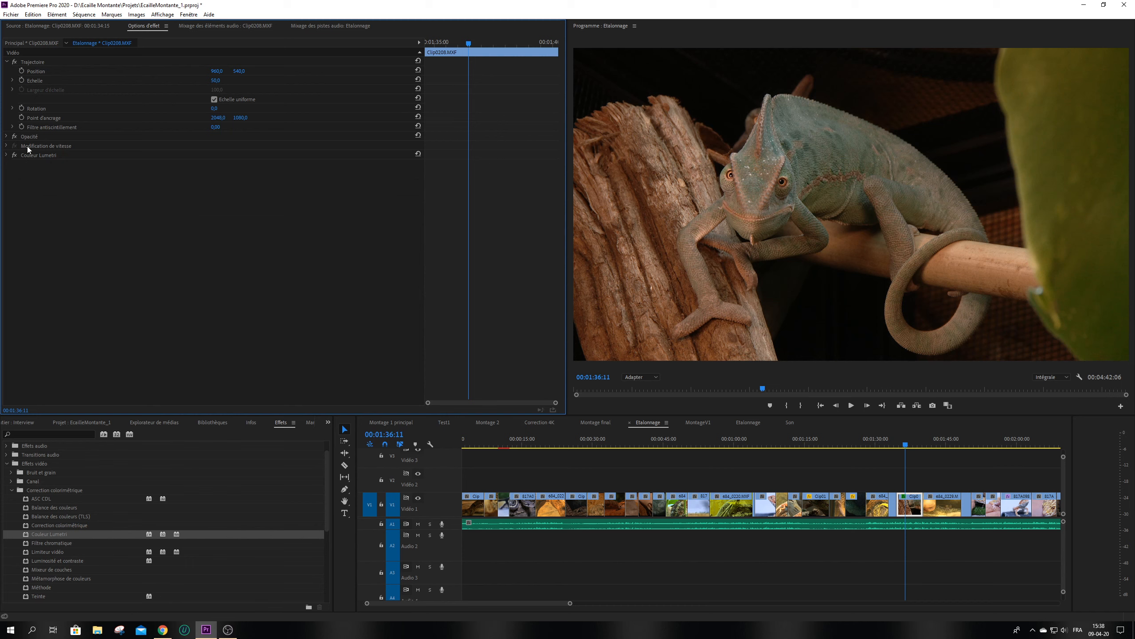
click(38, 155)
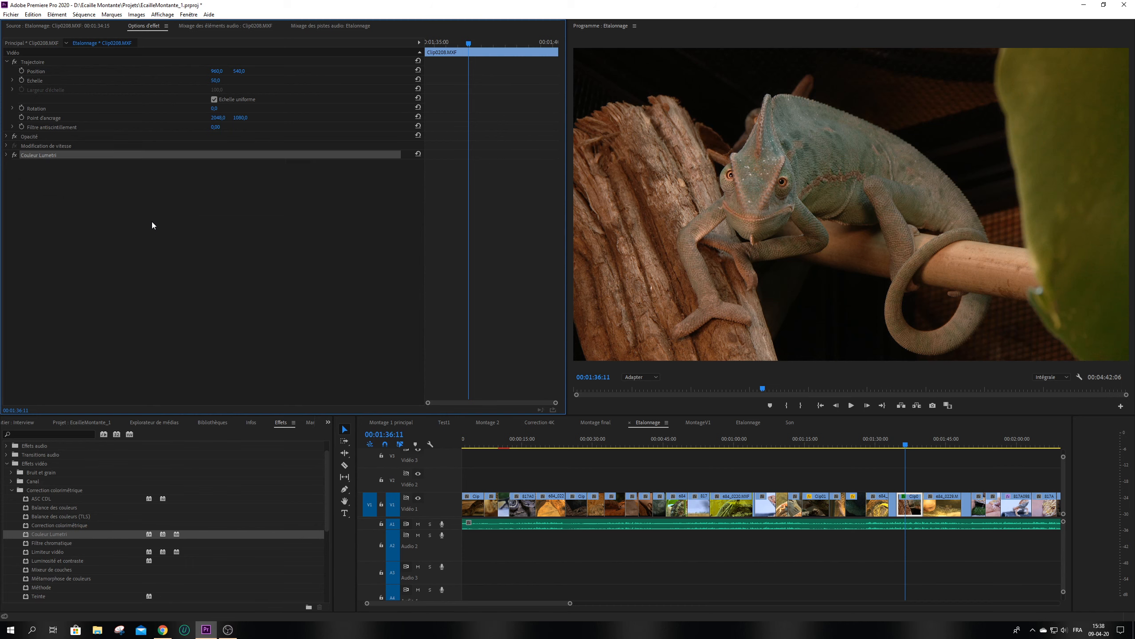
key(Delete)
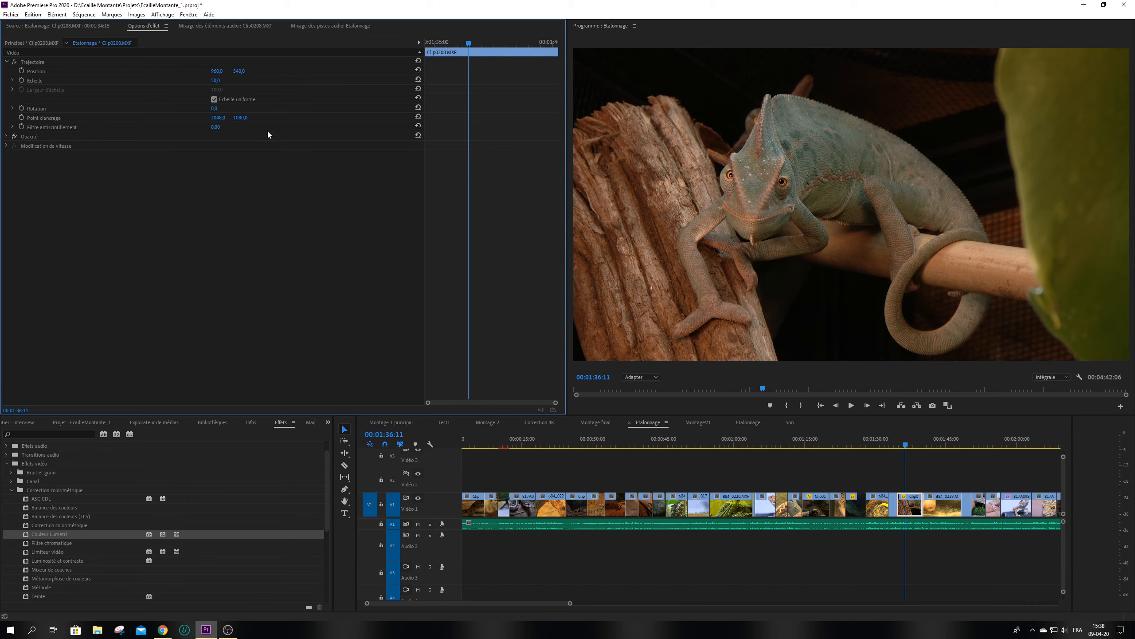
Switch the workspace to Couleur
click(192, 14)
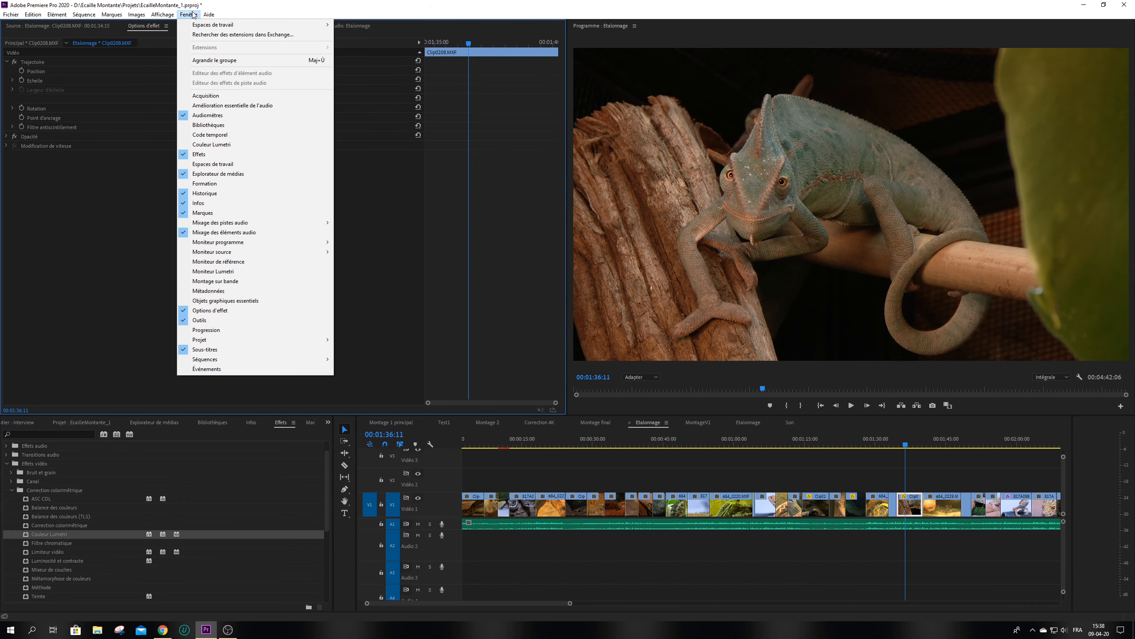
mouse_move(259, 24)
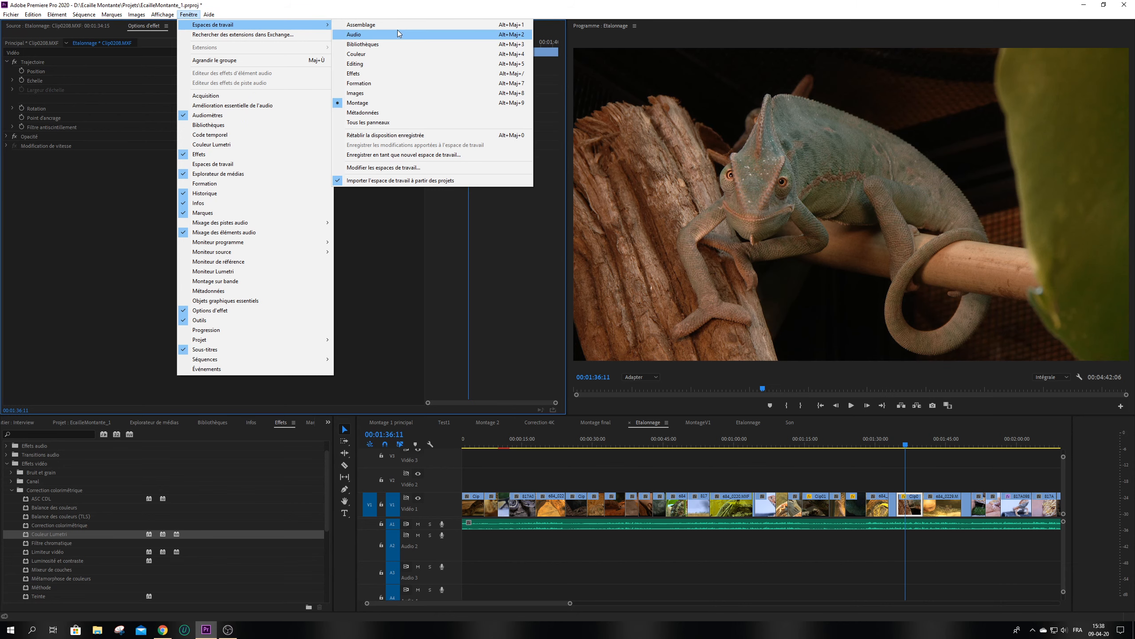
click(392, 61)
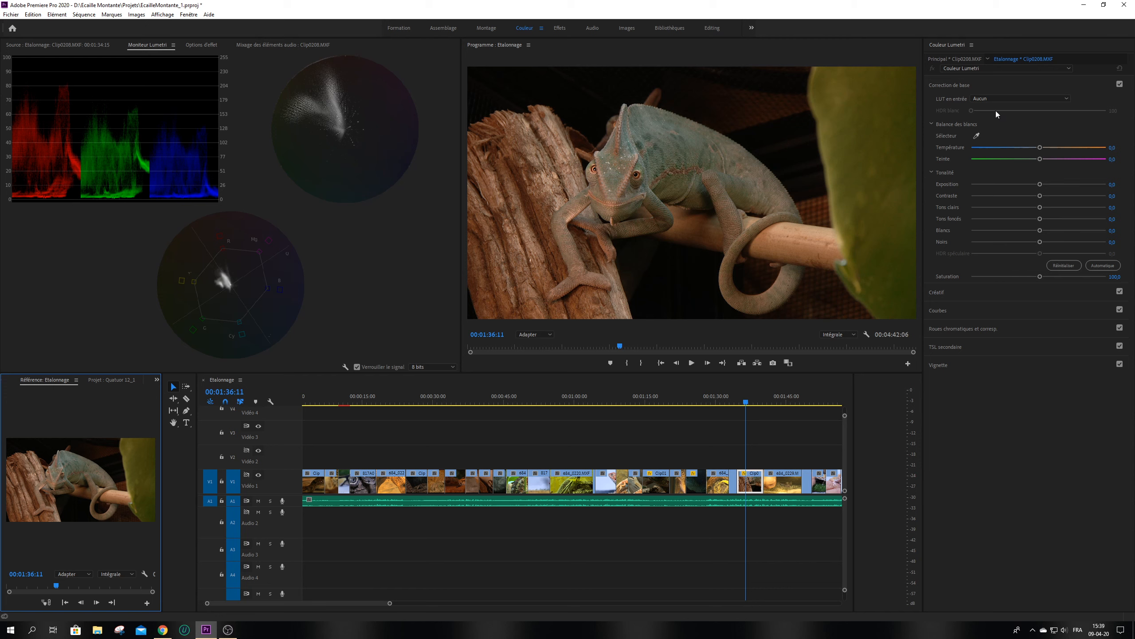
Look through the Correction de base and Créatif sections of the Couleur Lumetri settings
click(993, 84)
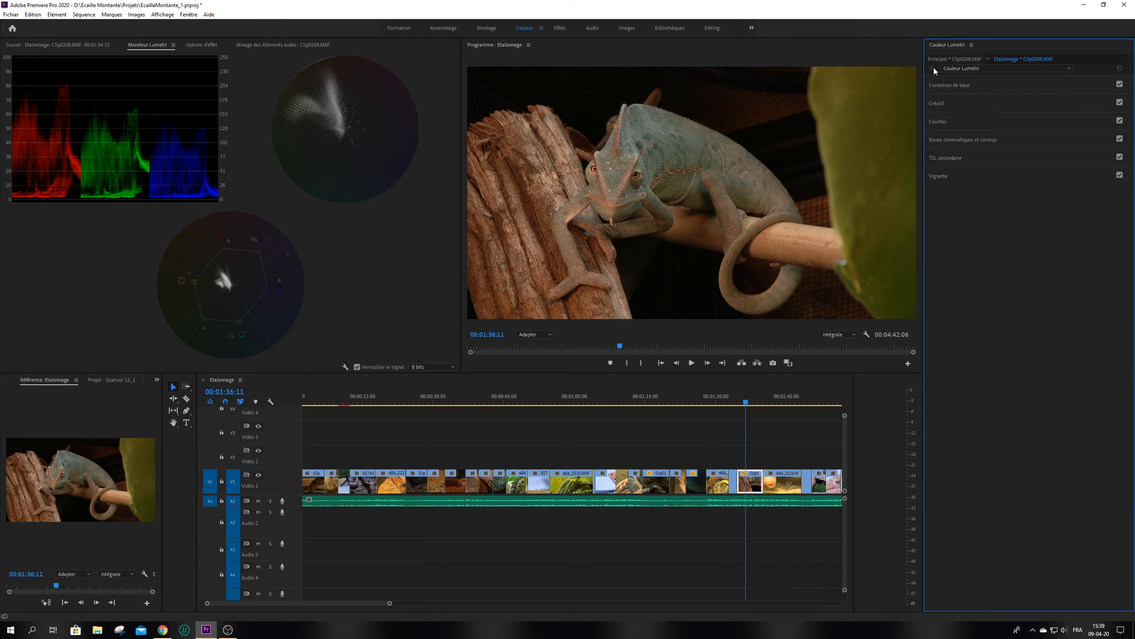
click(1003, 85)
click(978, 291)
click(977, 85)
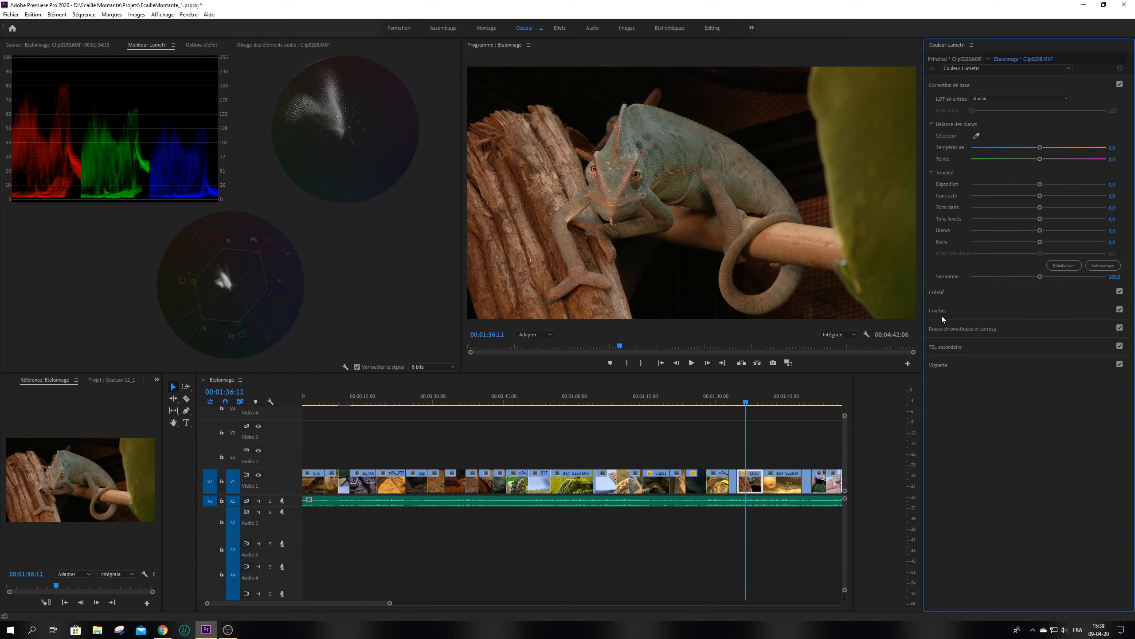
Check the source clip, return to the Lumetri scopes, and hide the TSL and YUV vectorscopes
click(75, 41)
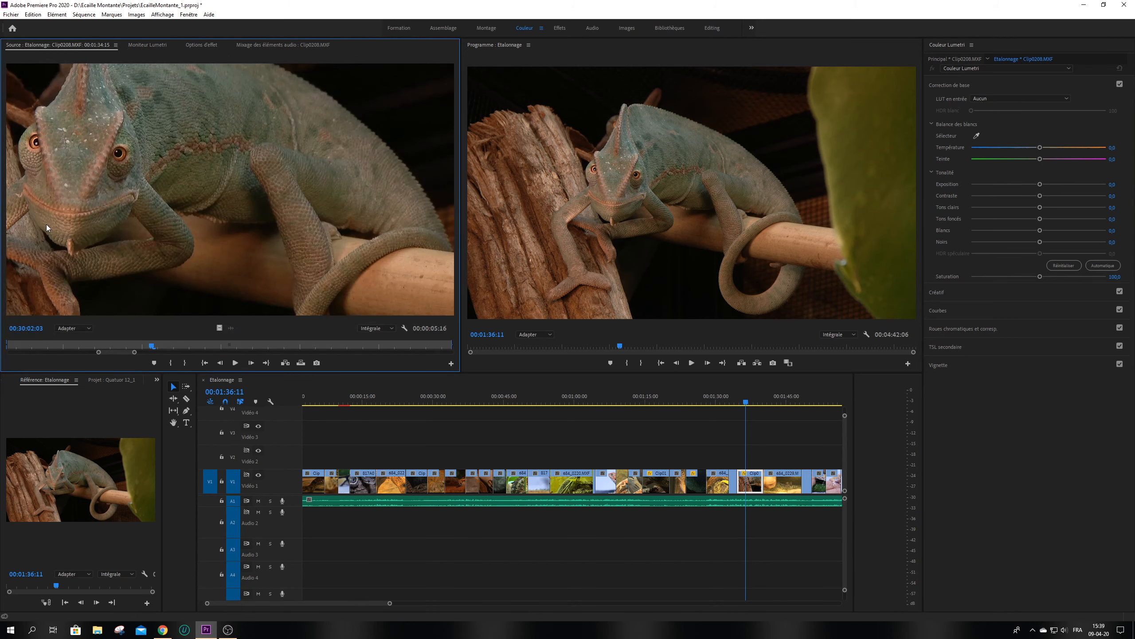
click(148, 46)
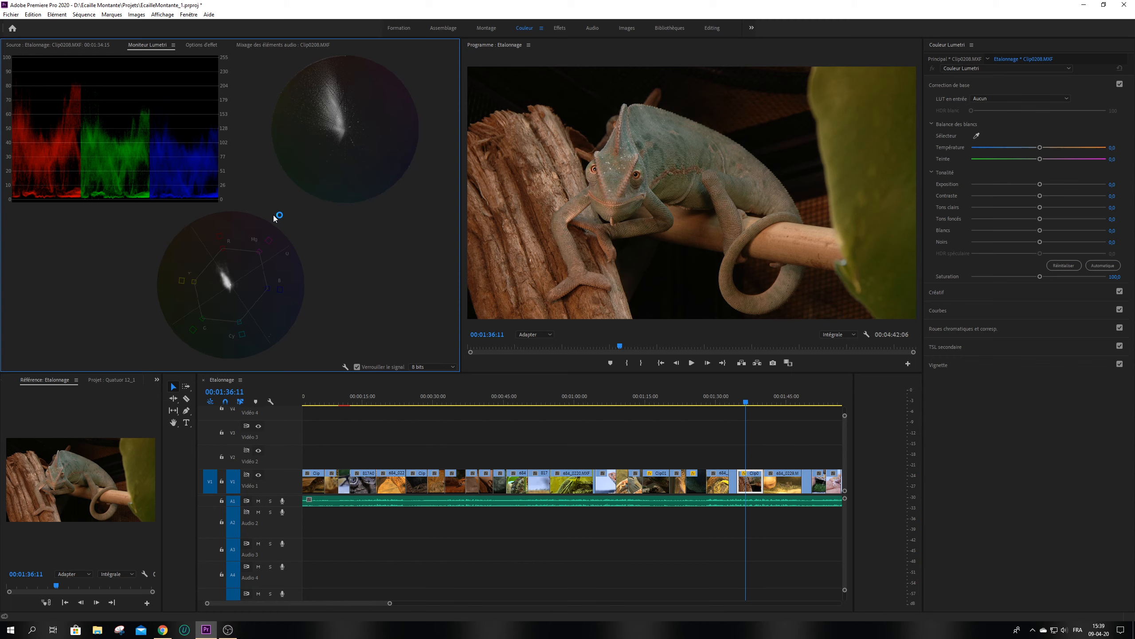
right_click(347, 366)
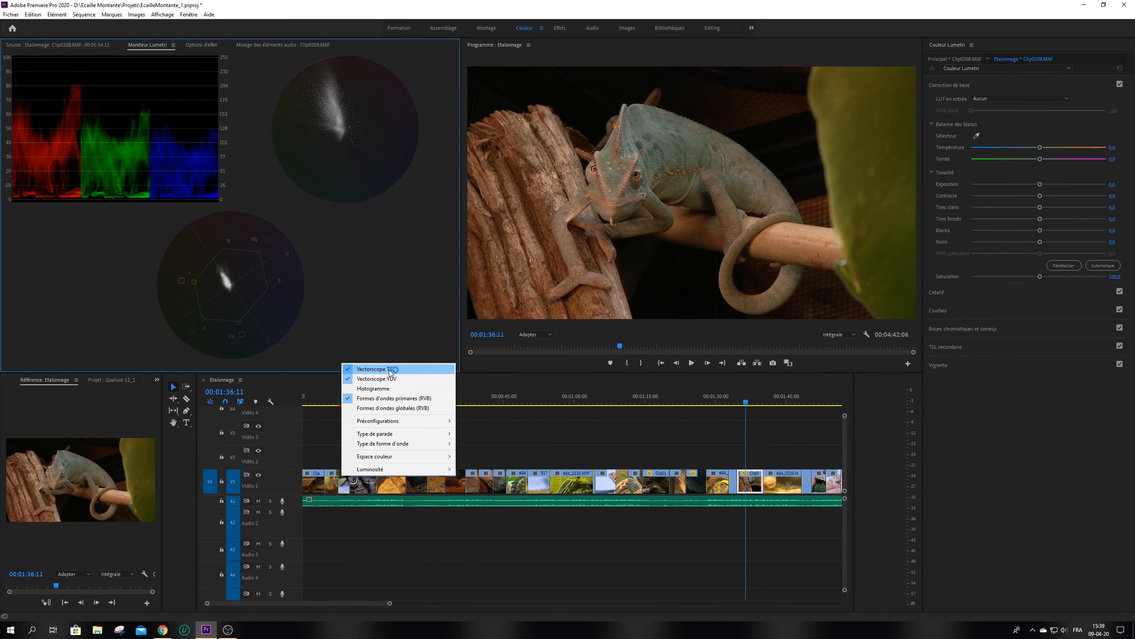
click(333, 366)
right_click(346, 367)
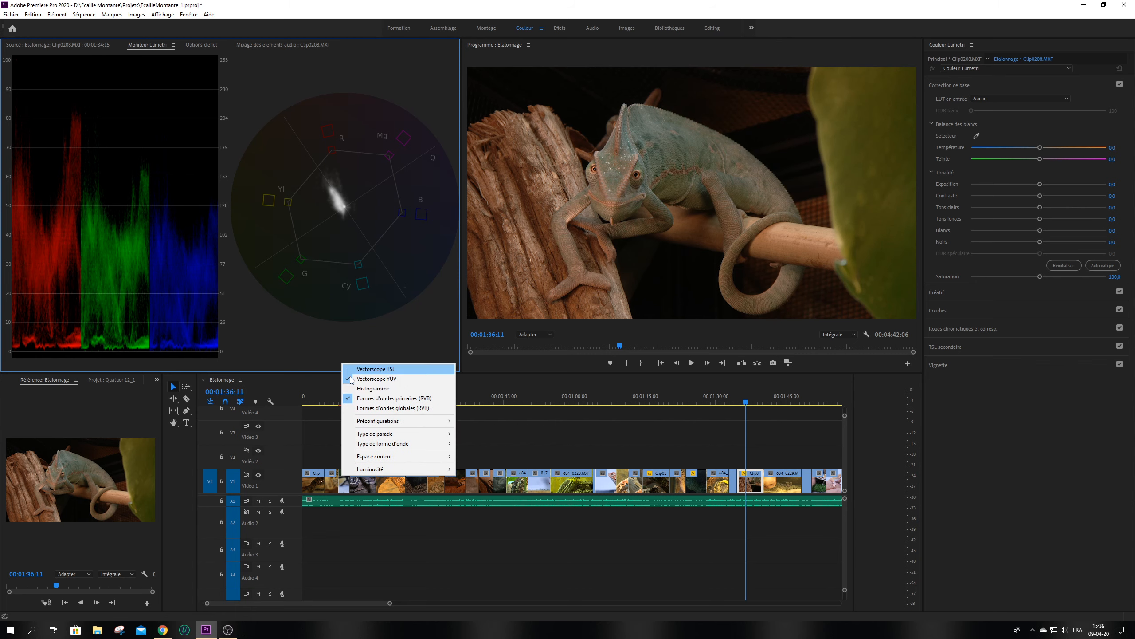
click(383, 379)
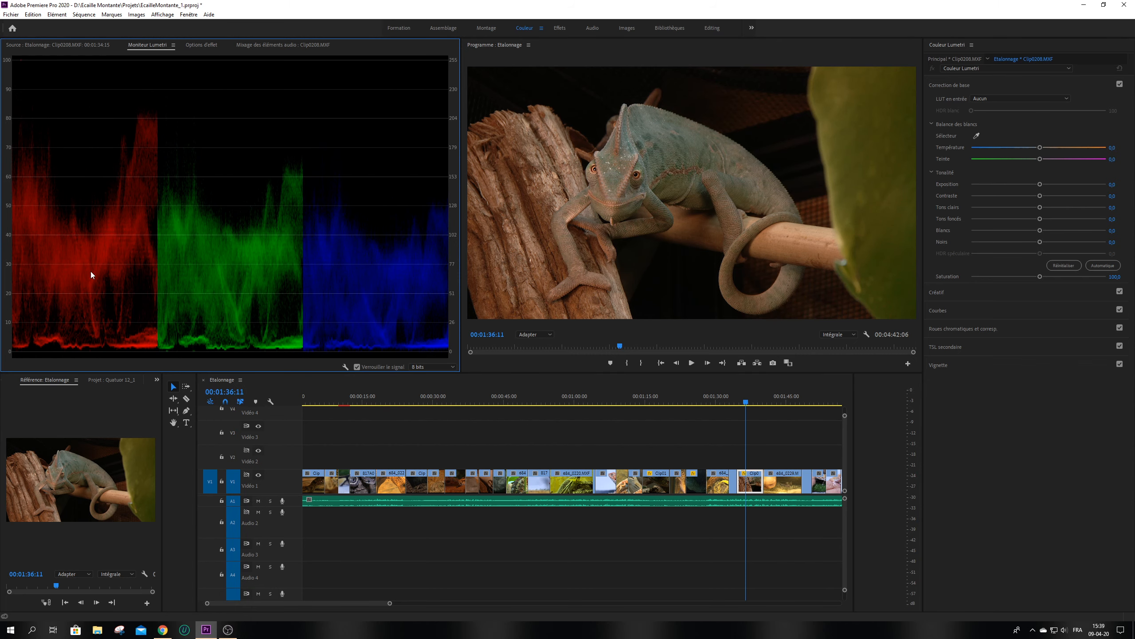
Show Formes d'ondes globales (RVB) in the Lumetri scopes and hide Formes d'ondes primaires (RVB)
right_click(344, 366)
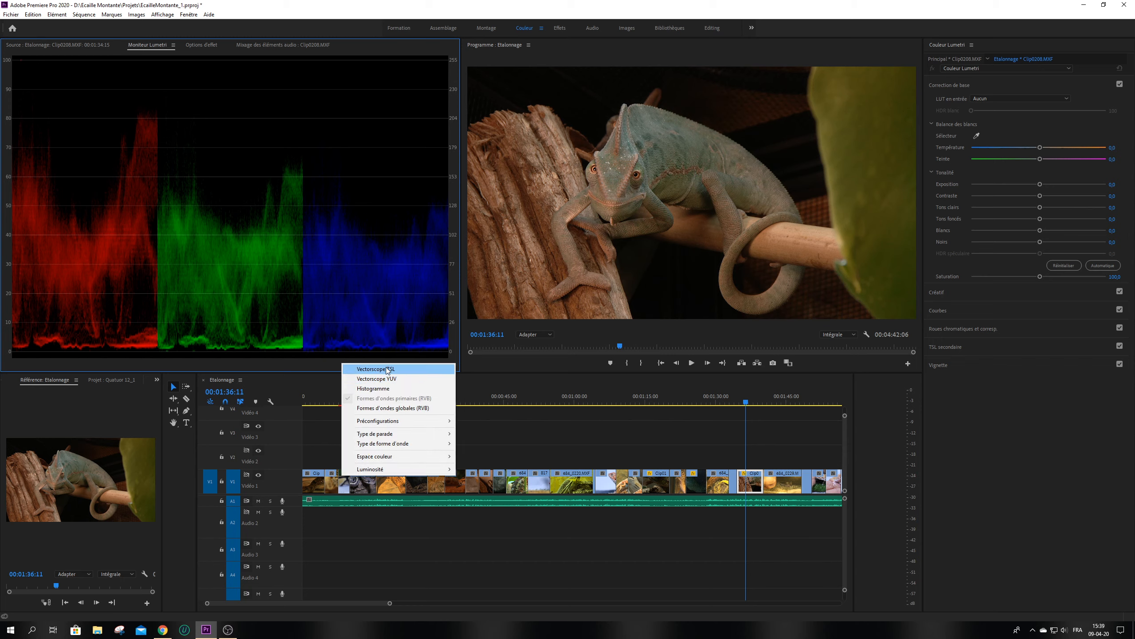
click(384, 408)
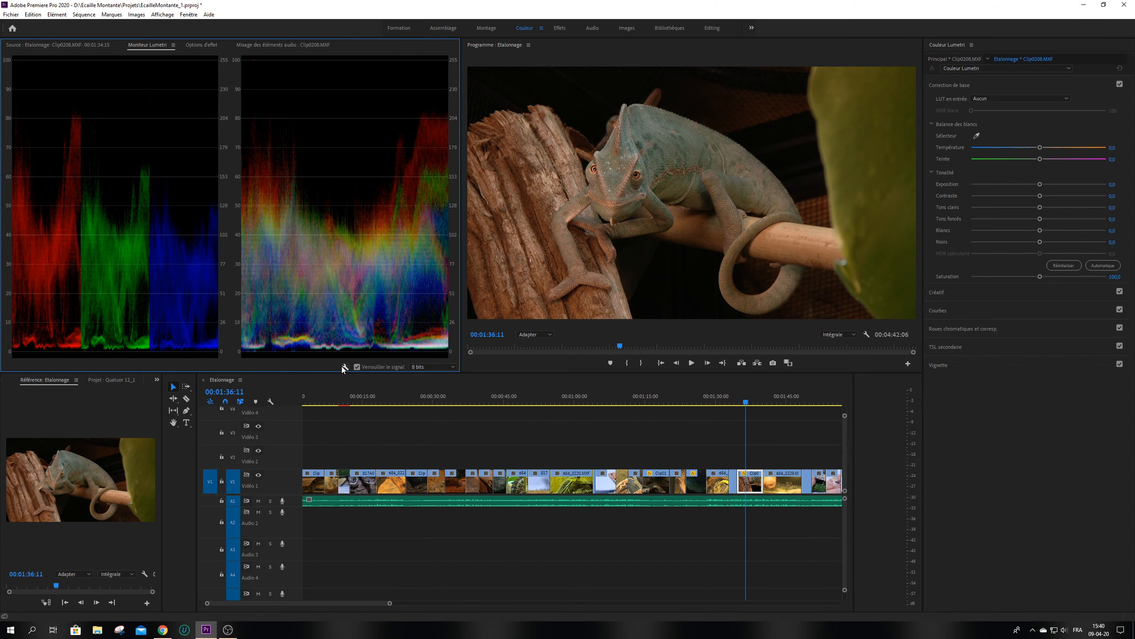
right_click(343, 366)
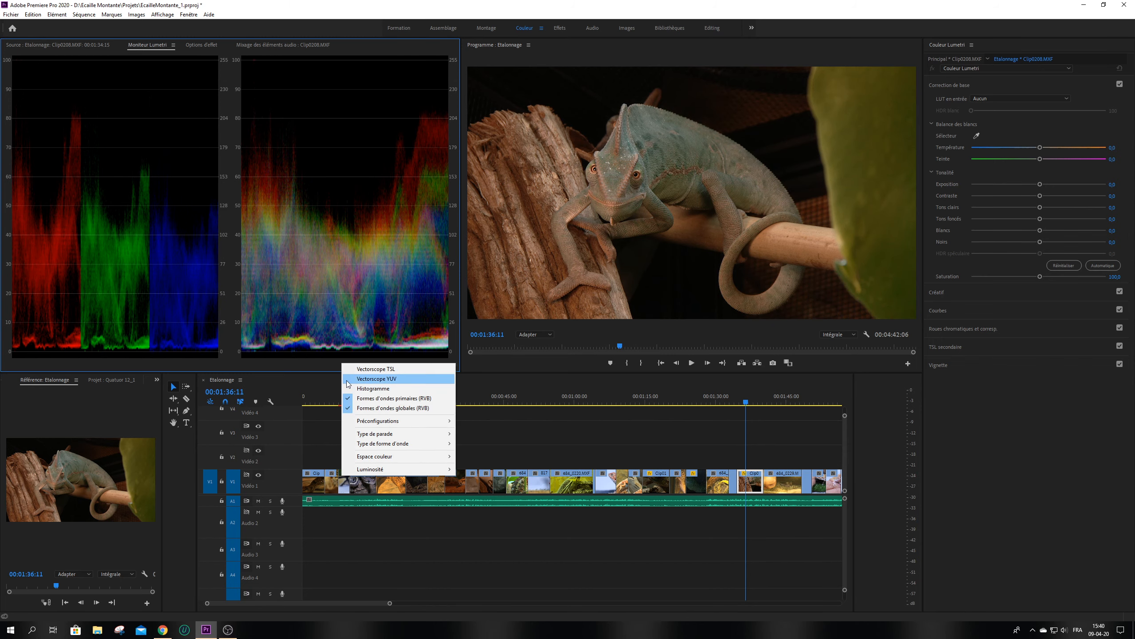
click(370, 400)
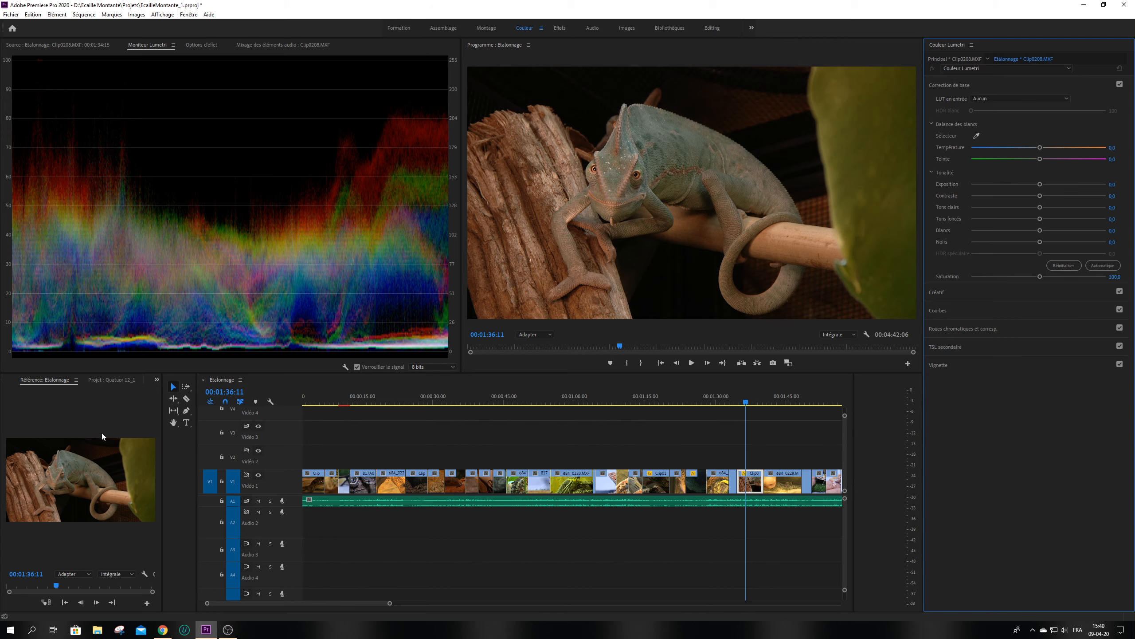
Move the playhead to the lizard clip at 00:01:06:23 and warm its white balance temperature to about 14
click(608, 402)
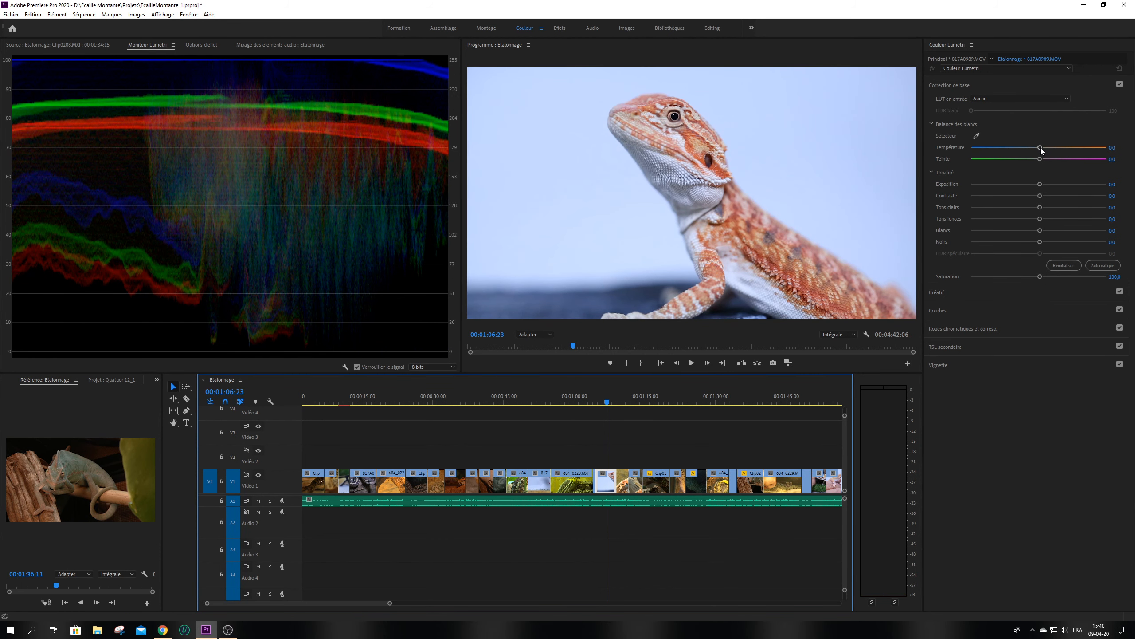
drag(1040, 147, 1048, 144)
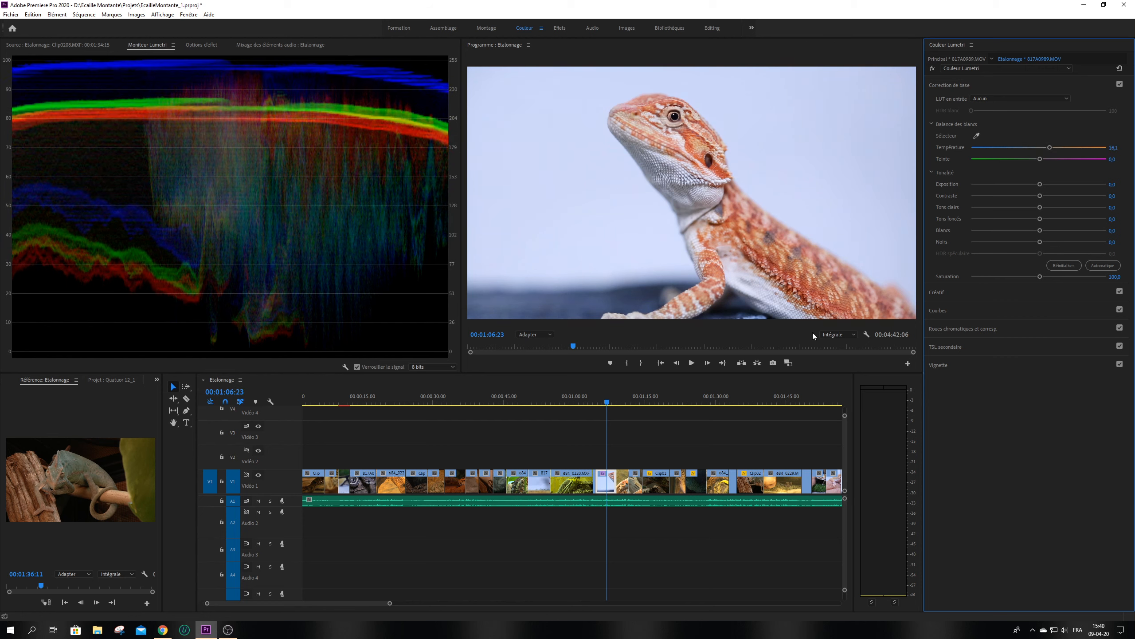
click(550, 426)
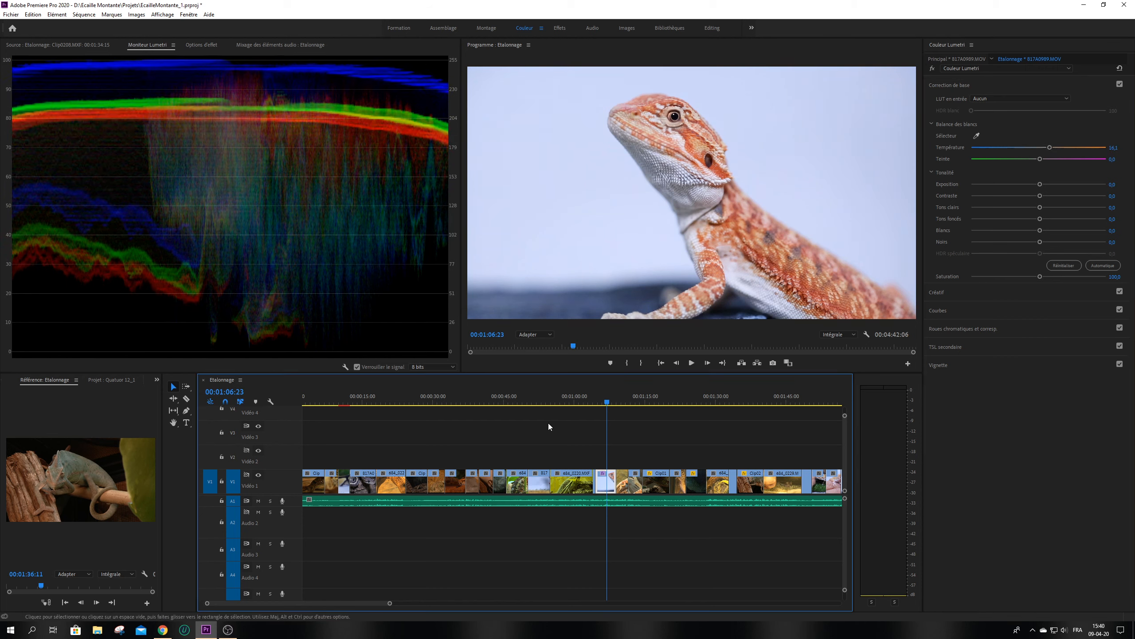
Inspect the Couleur Lumetri effect in the lizard clip's effect options and look at the Créatif section's settings
click(207, 45)
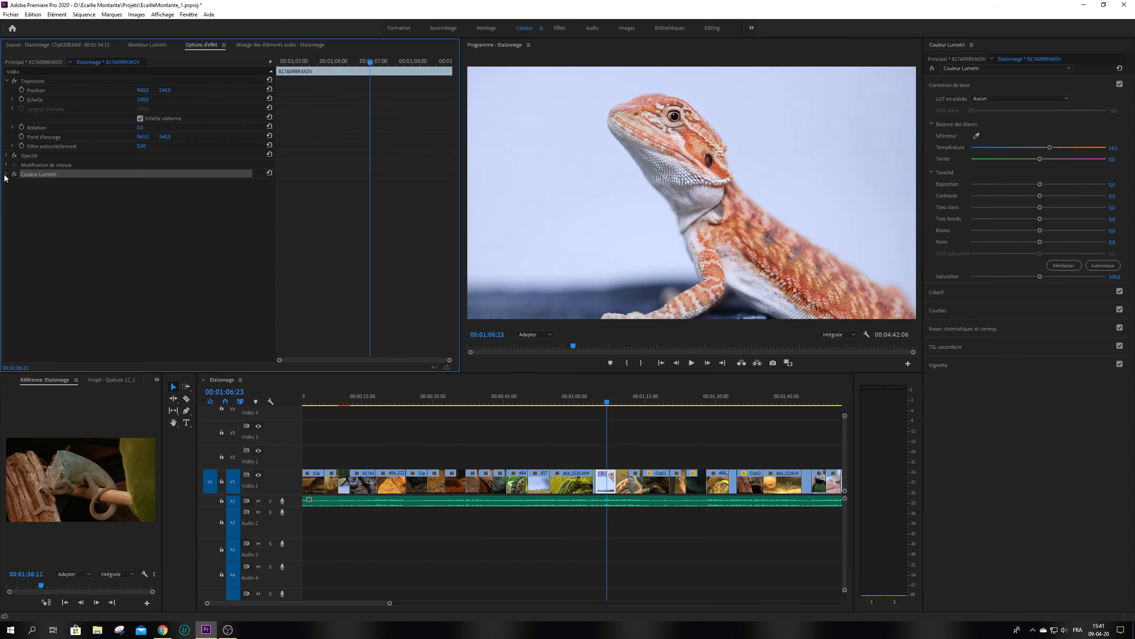
click(7, 174)
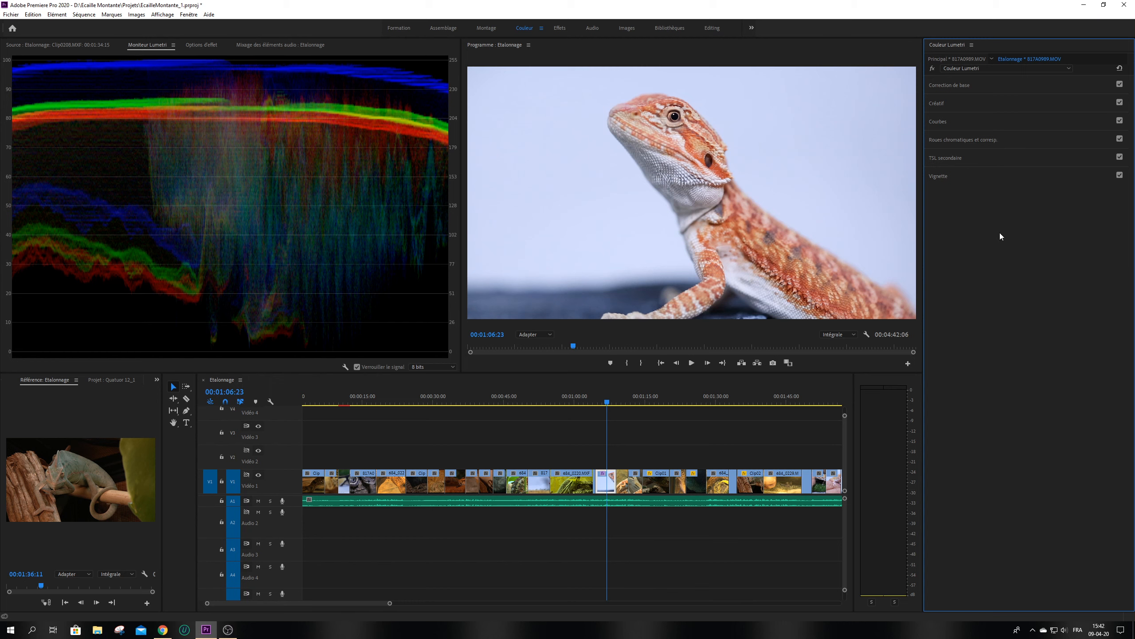
click(958, 85)
click(934, 288)
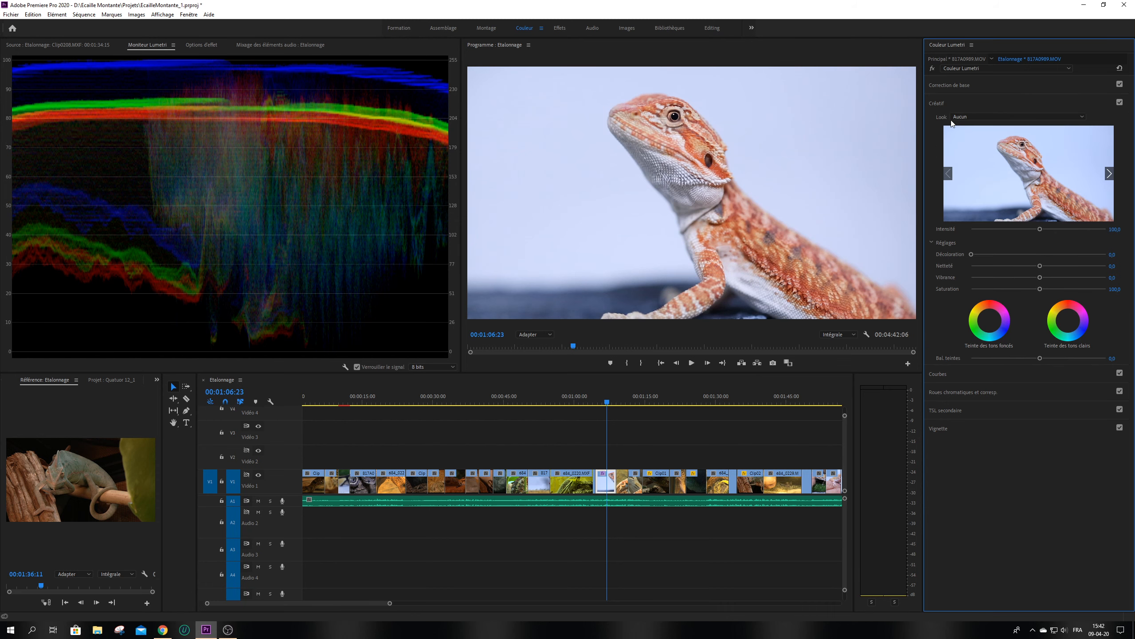
In Correction de base, lower the lizard clip's temperature to 2.3 for comparison and raise it to 14.1
click(955, 85)
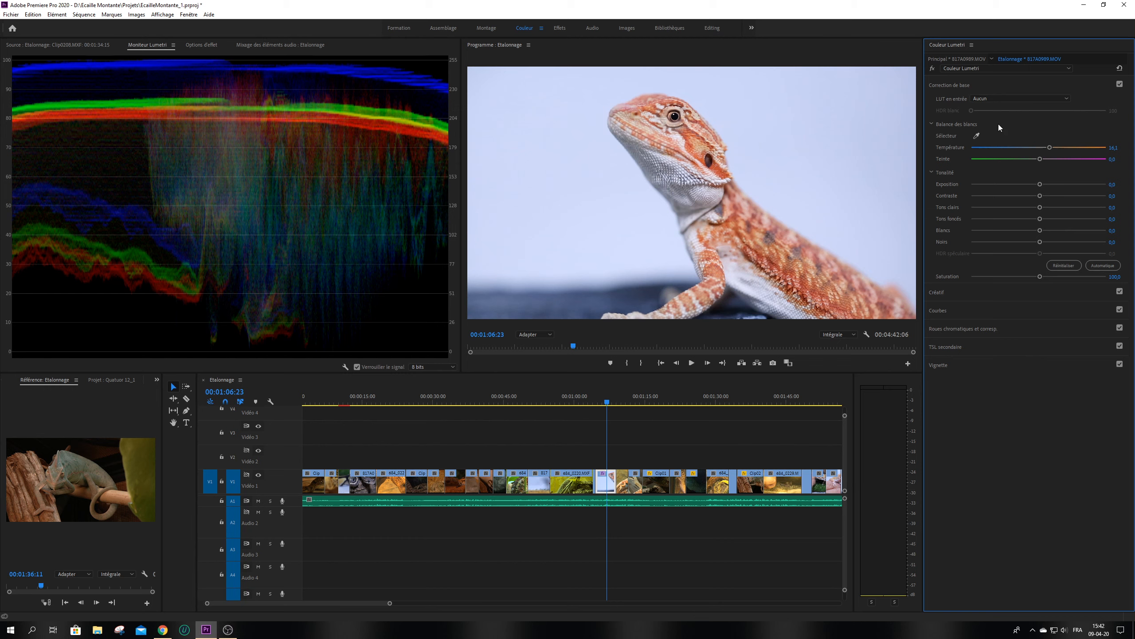
drag(1050, 147, 1040, 147)
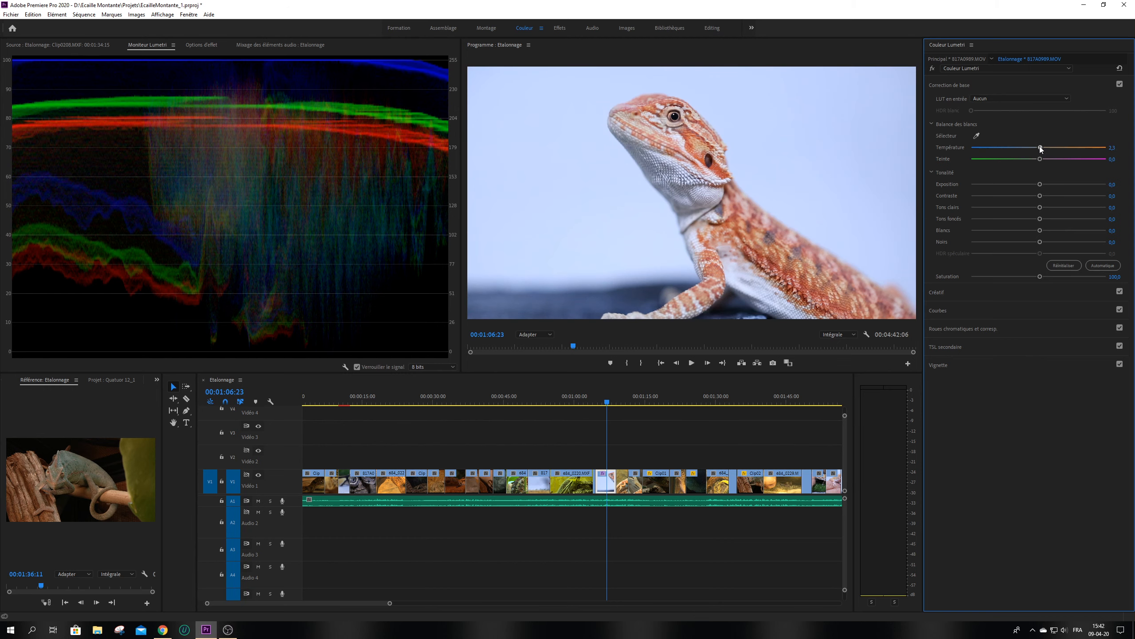
drag(1040, 147, 1049, 146)
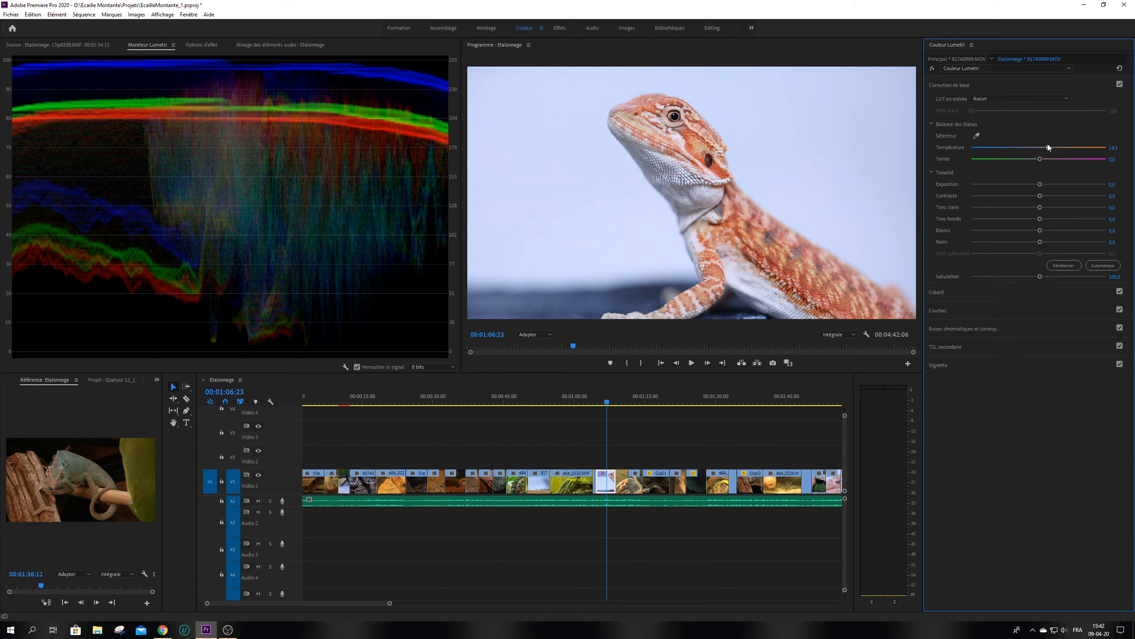
Look at the Créatif section's settings, and inspect the green, red and master channels of the Courbes RVB
click(958, 289)
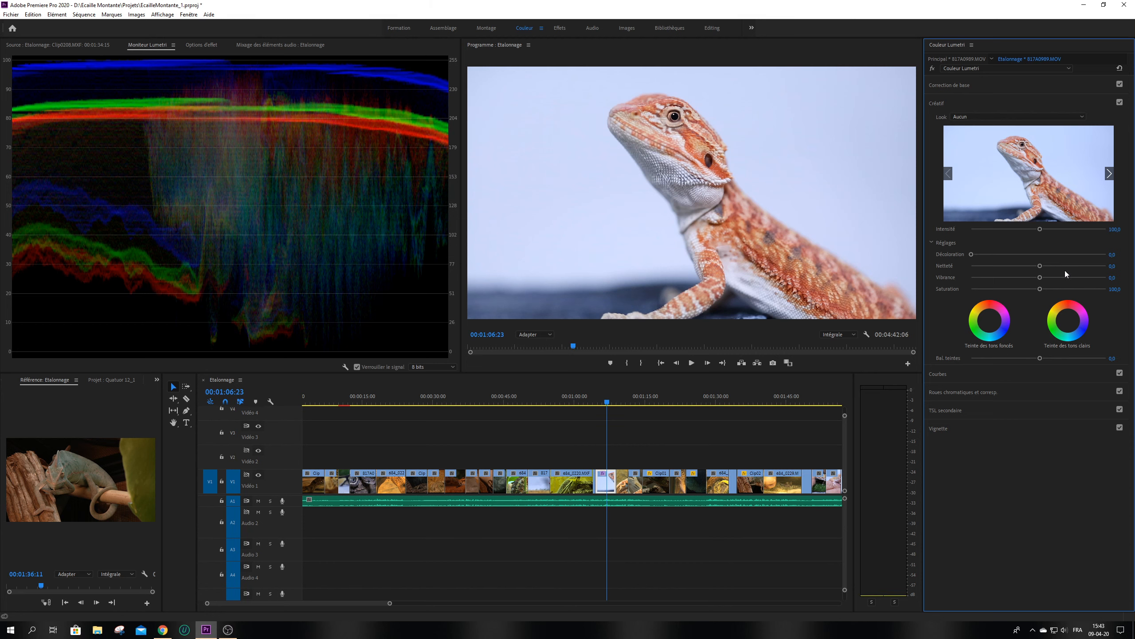
click(957, 101)
click(947, 122)
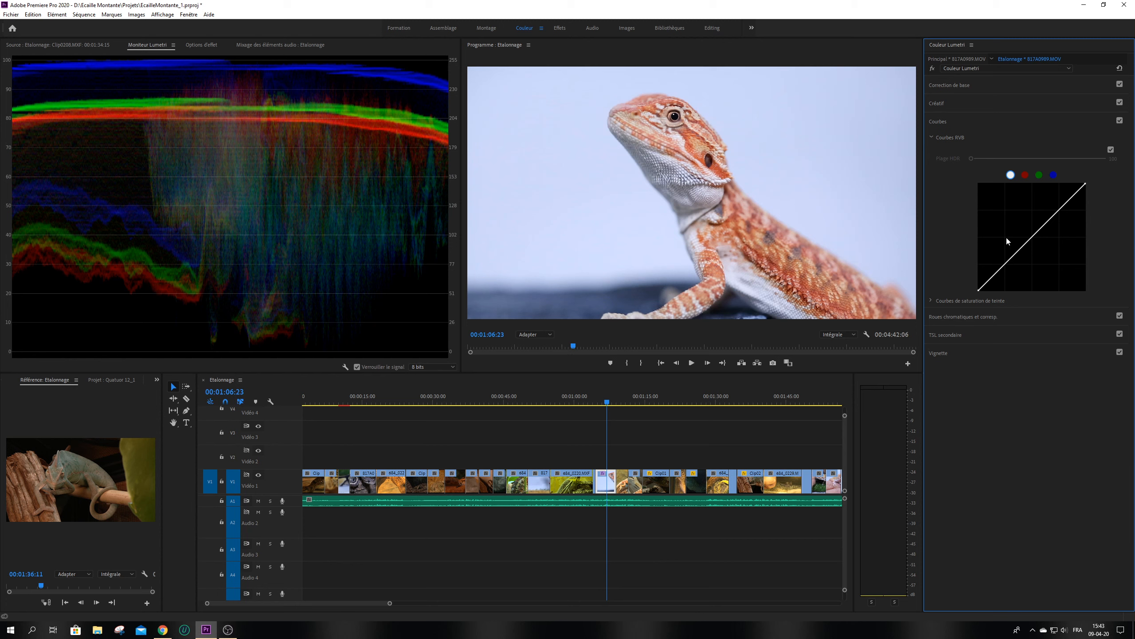
click(1037, 175)
click(1025, 175)
click(1010, 175)
Examine the hue, luma and saturation graphs under Courbes de saturation de teinte
click(932, 300)
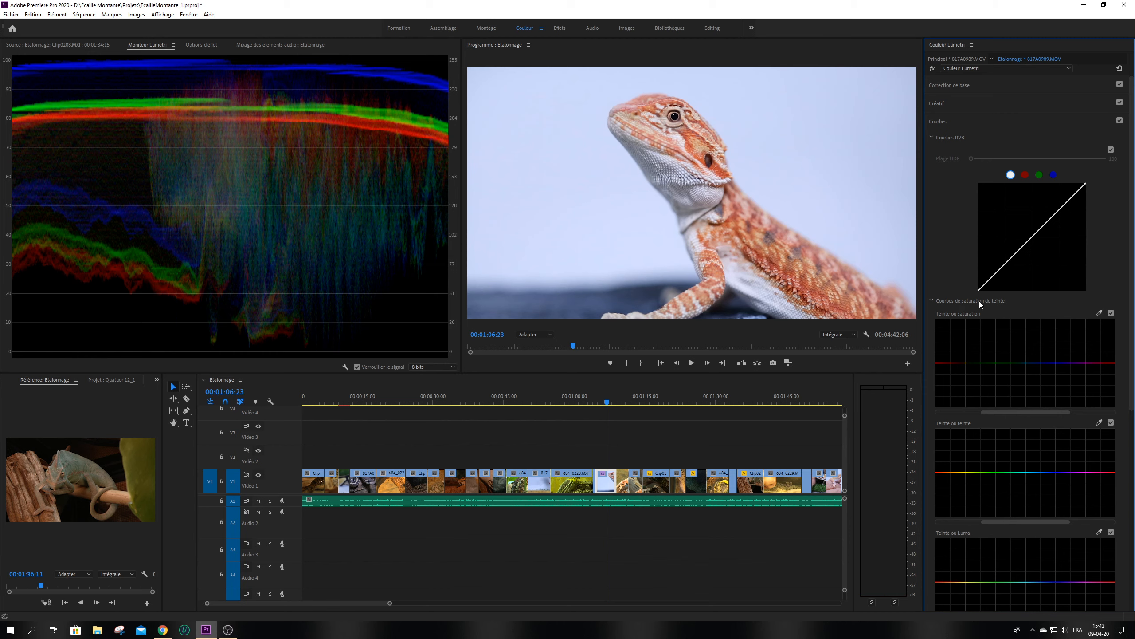
scroll(993, 297, down, 1)
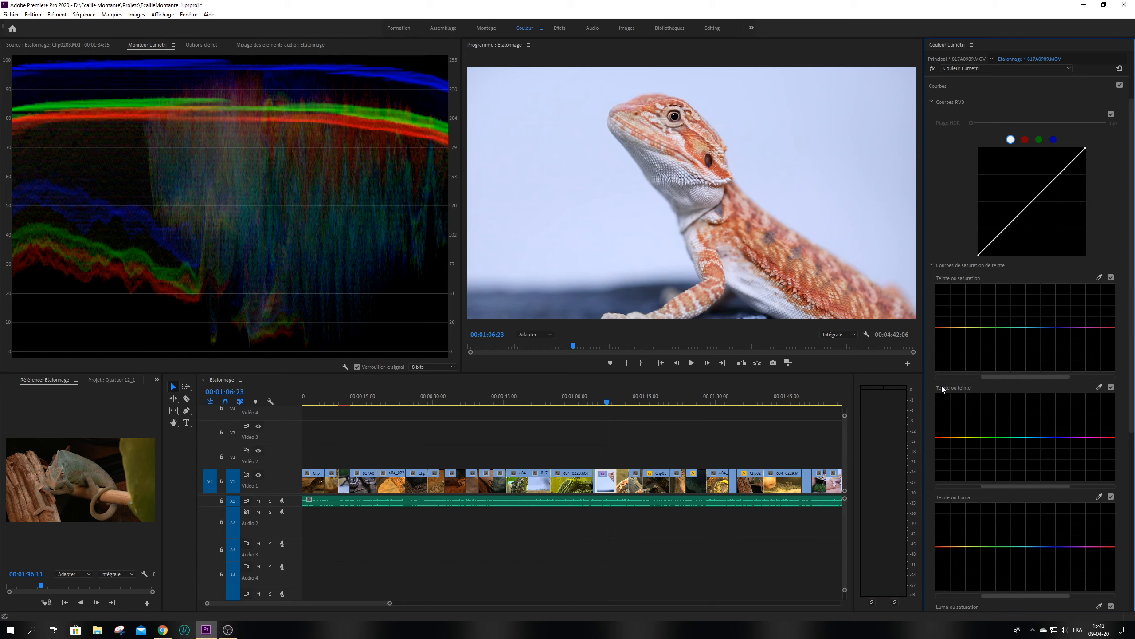
scroll(955, 257, down, 6)
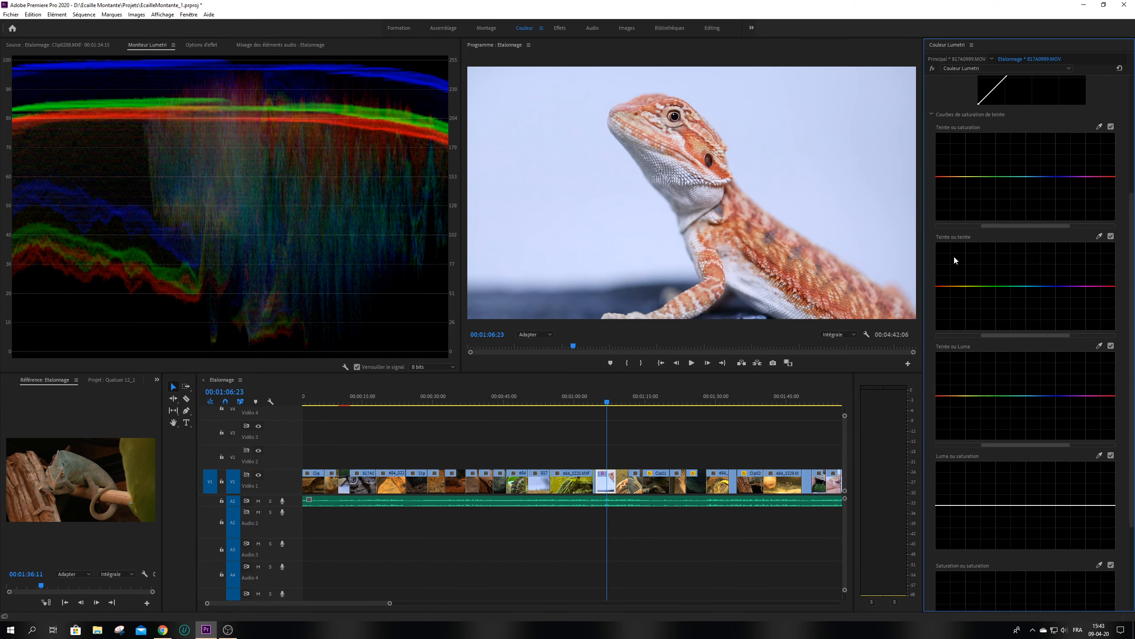
scroll(985, 479, up, 6)
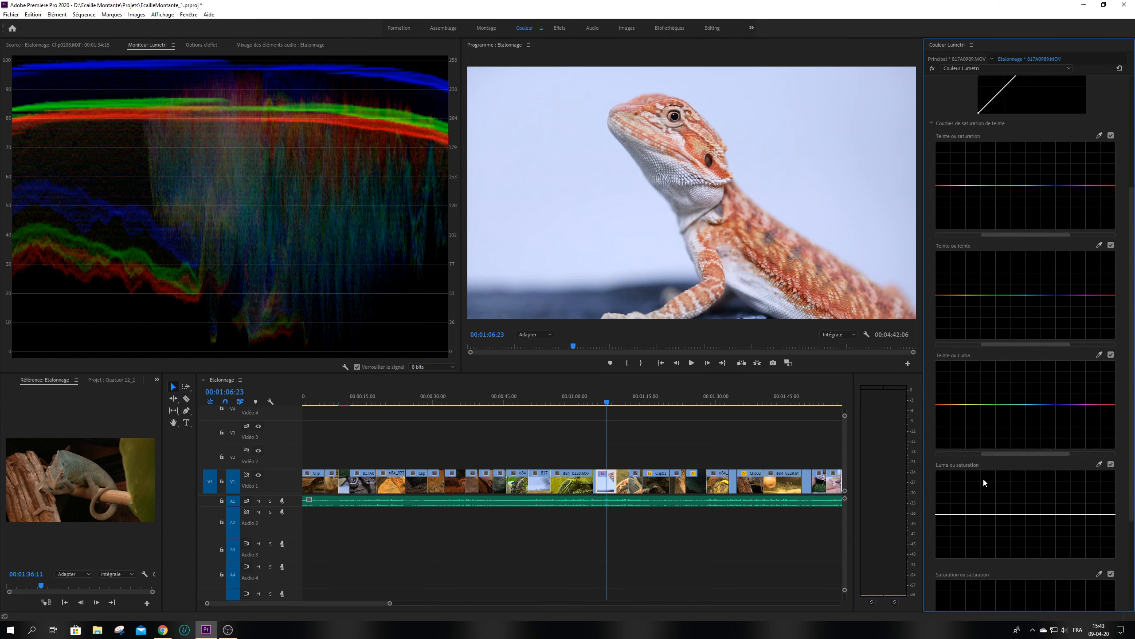
scroll(983, 482, up, 1)
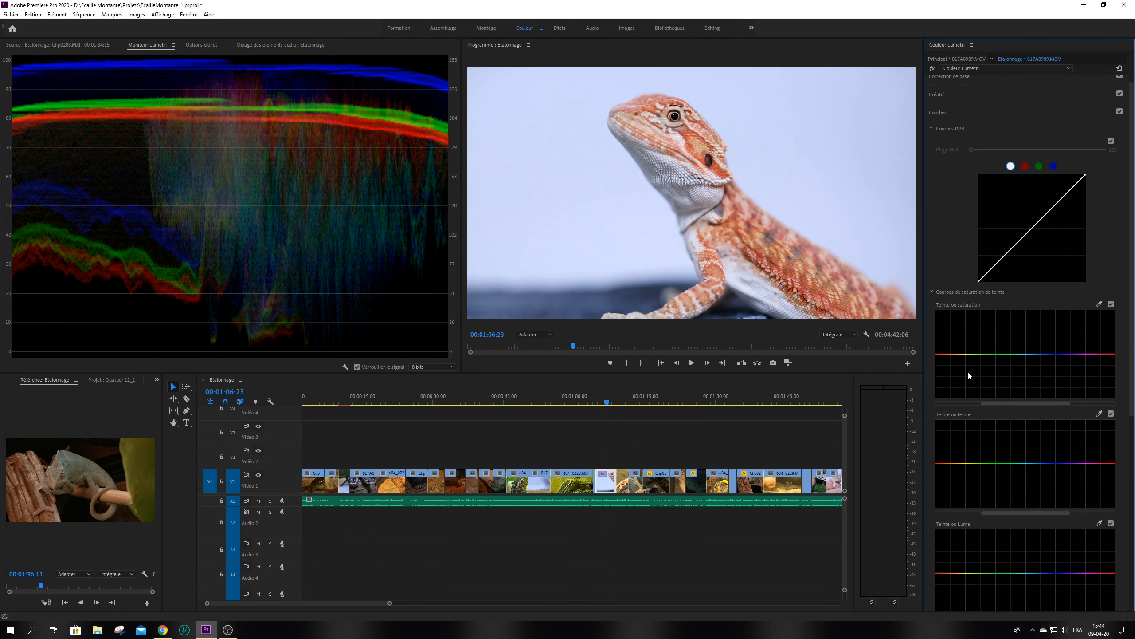
scroll(994, 342, down, 6)
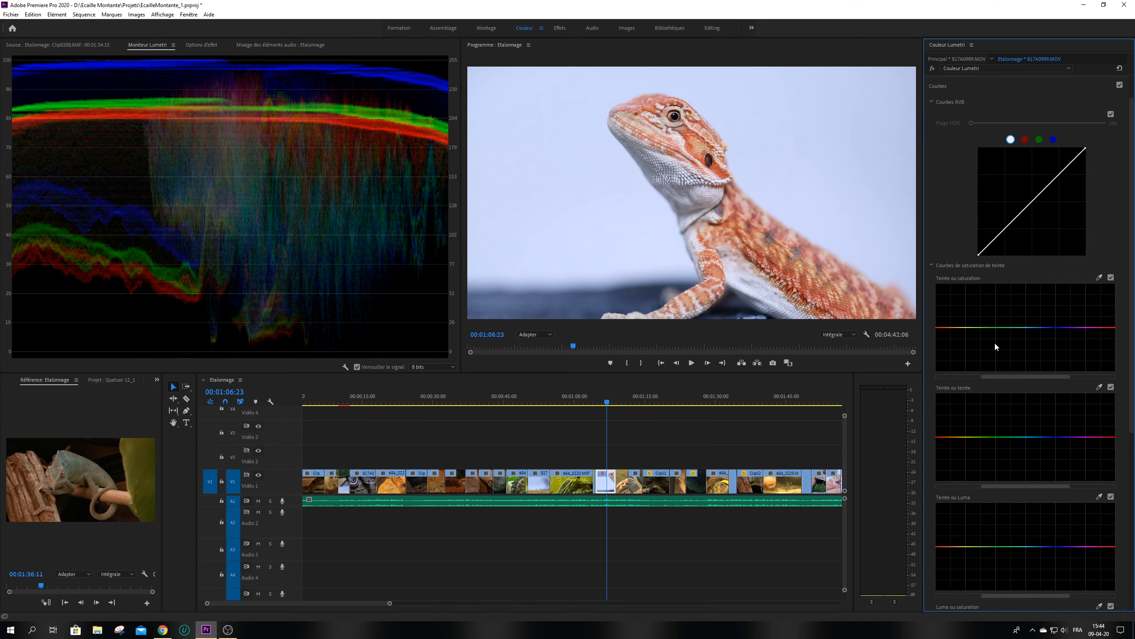
scroll(994, 341, up, 8)
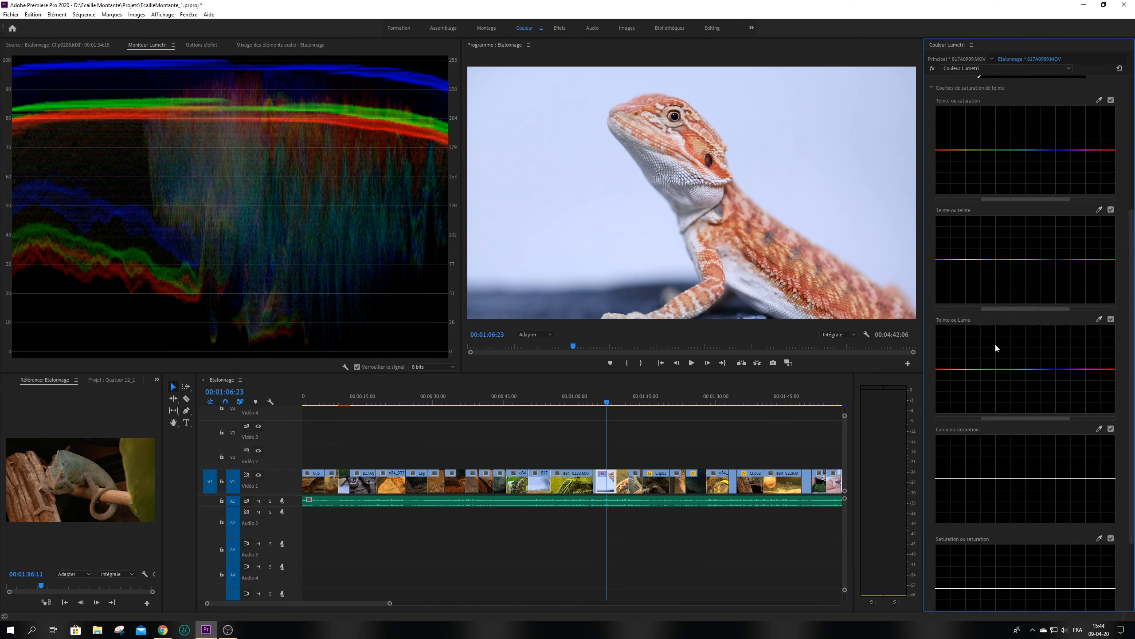
scroll(996, 344, up, 2)
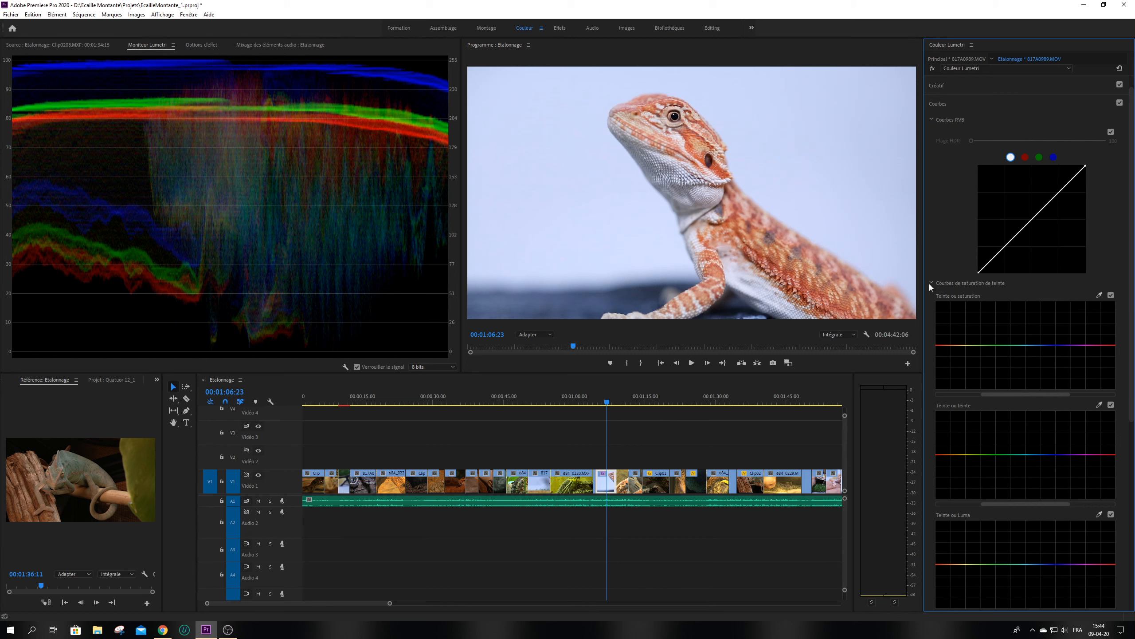
click(932, 282)
Inspect the Roues chromatiques et corresp. section and preview the side-by-side comparison of the reference and current frames
click(966, 316)
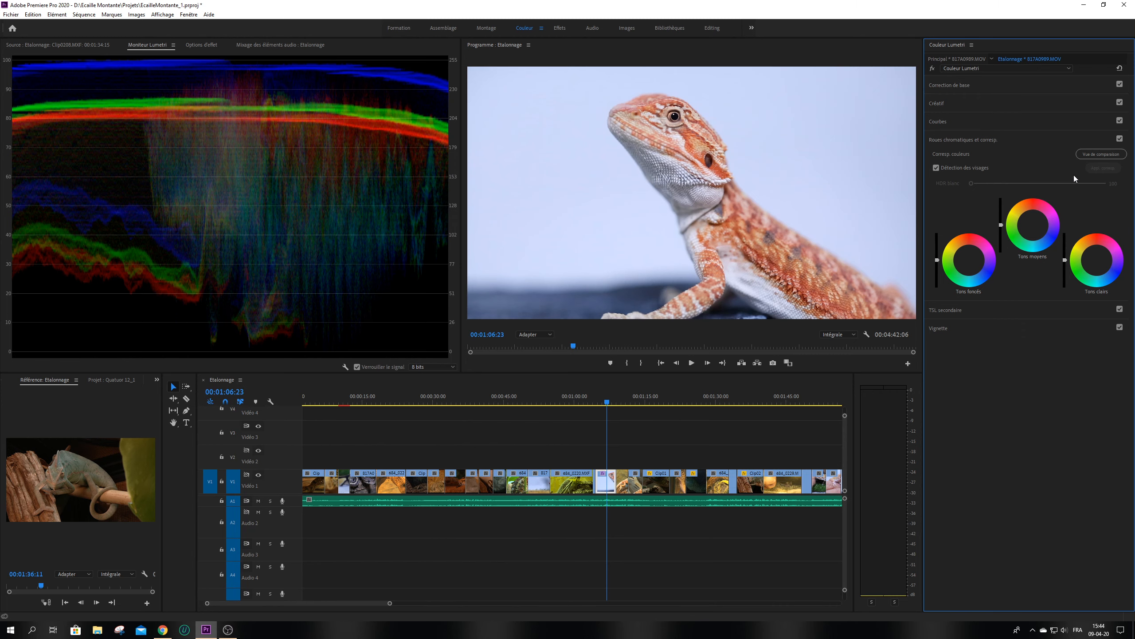
click(1096, 154)
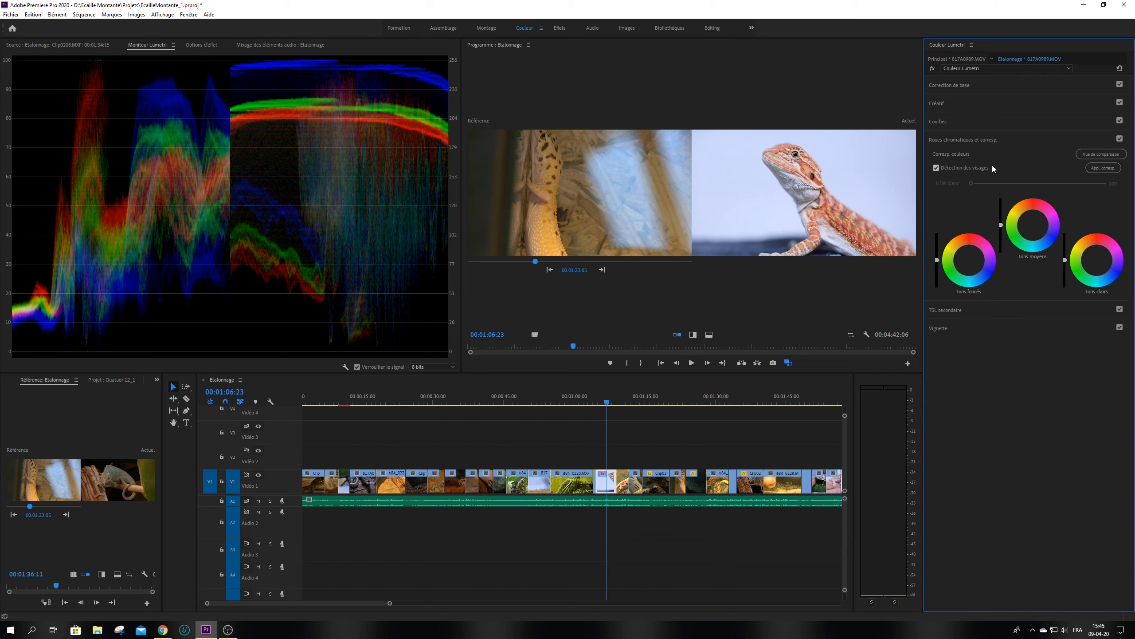
click(1082, 157)
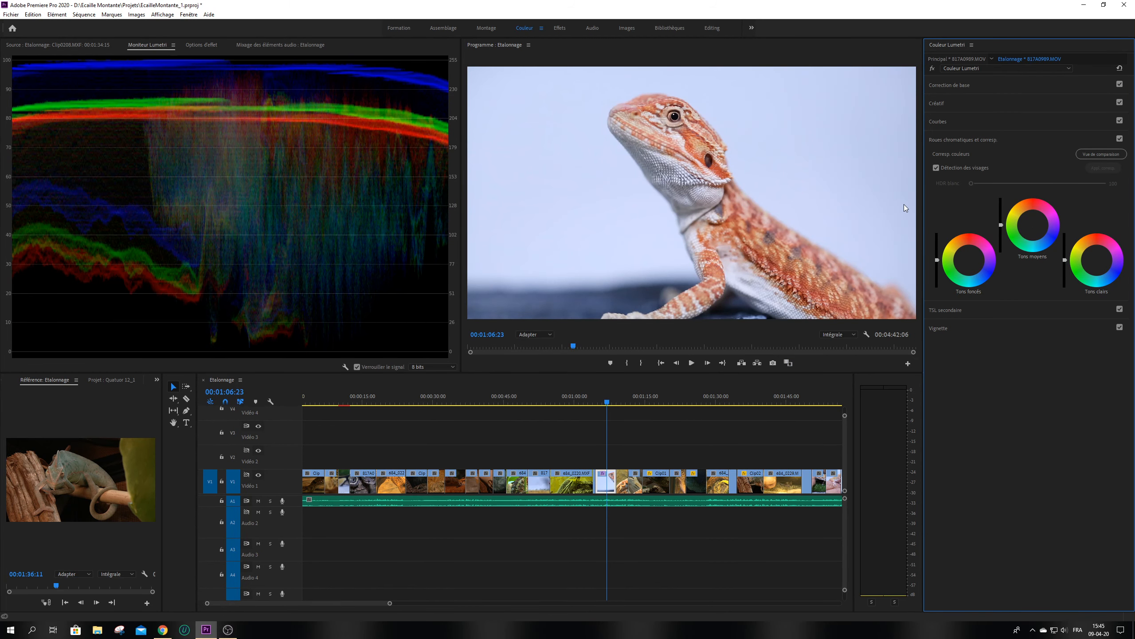
Examine the TSL secondaire section's Tonalité, Affiner and Correction settings, including the three-wheel correction display
click(968, 138)
click(954, 159)
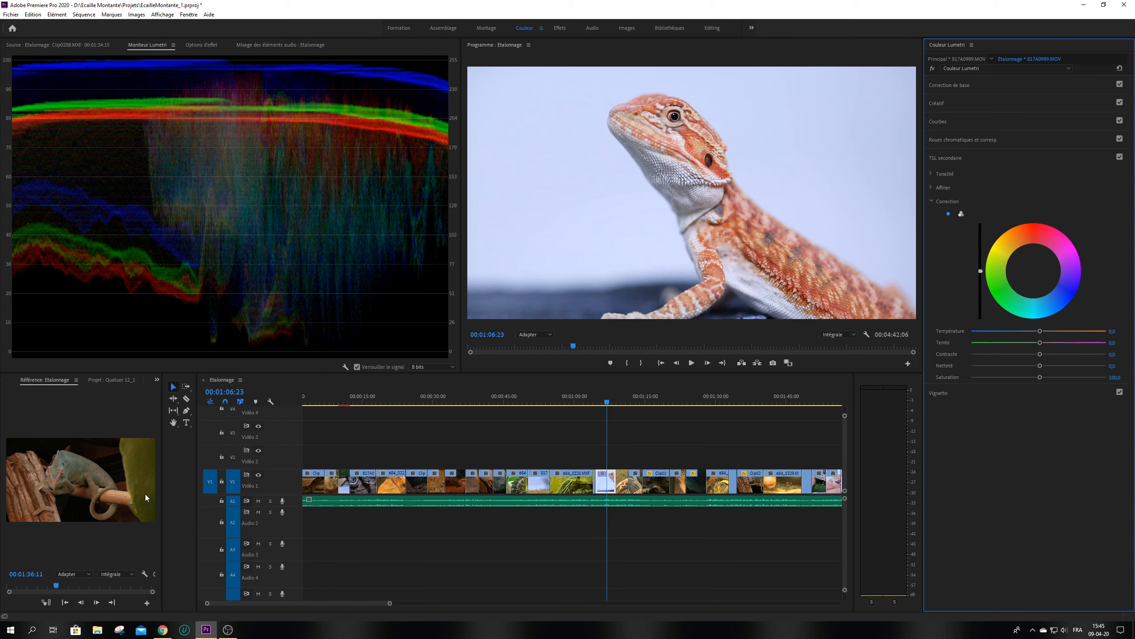
click(929, 172)
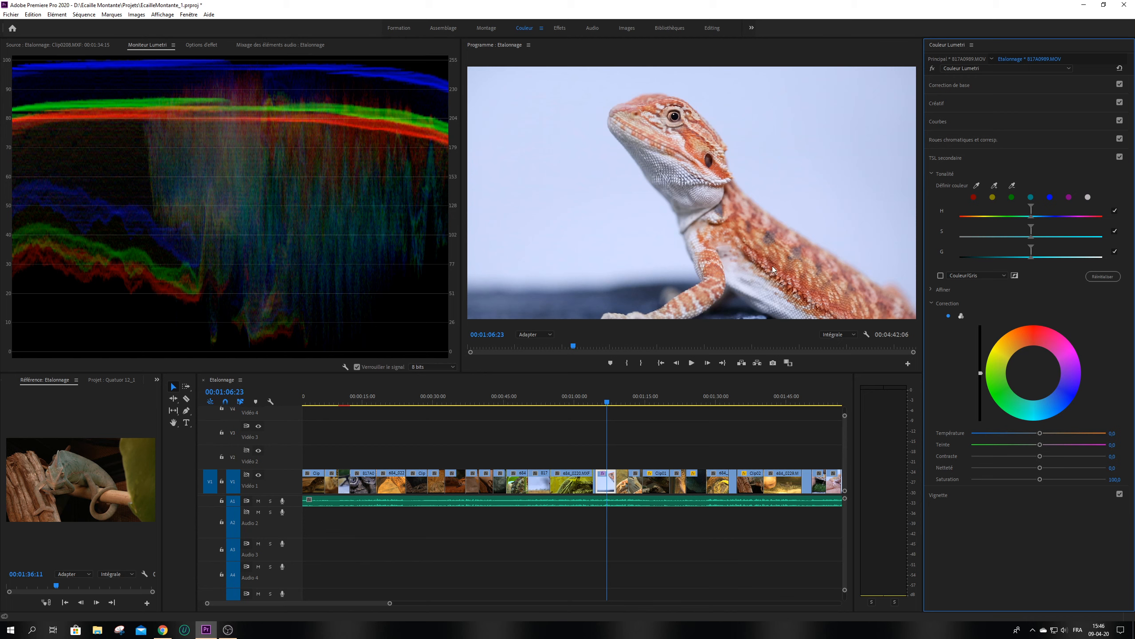
click(932, 288)
click(932, 288)
click(961, 315)
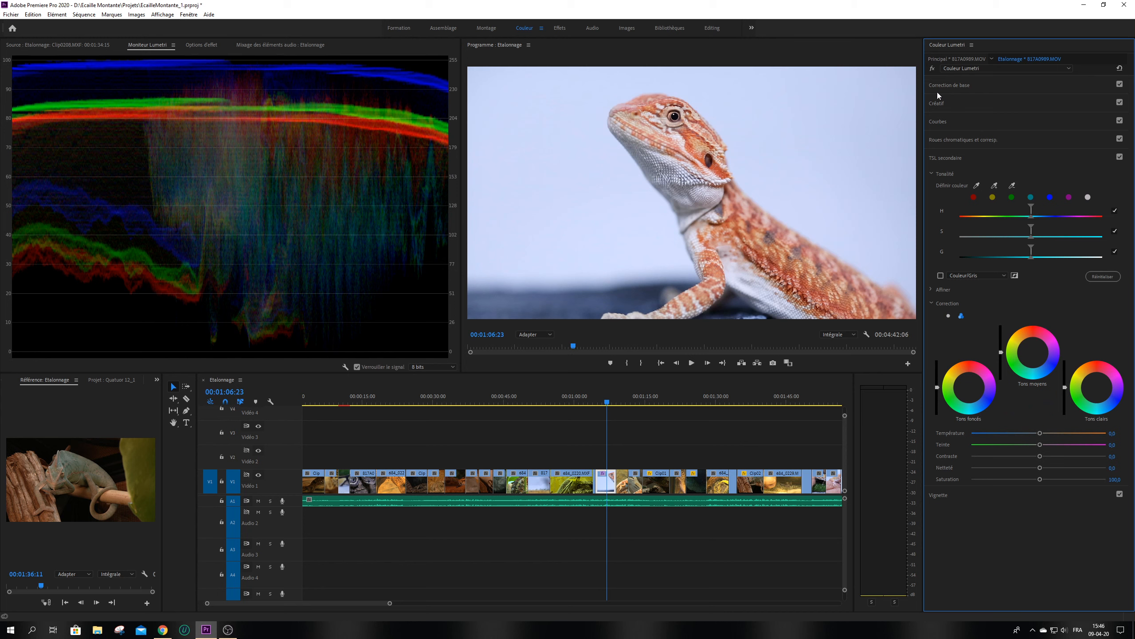
click(935, 303)
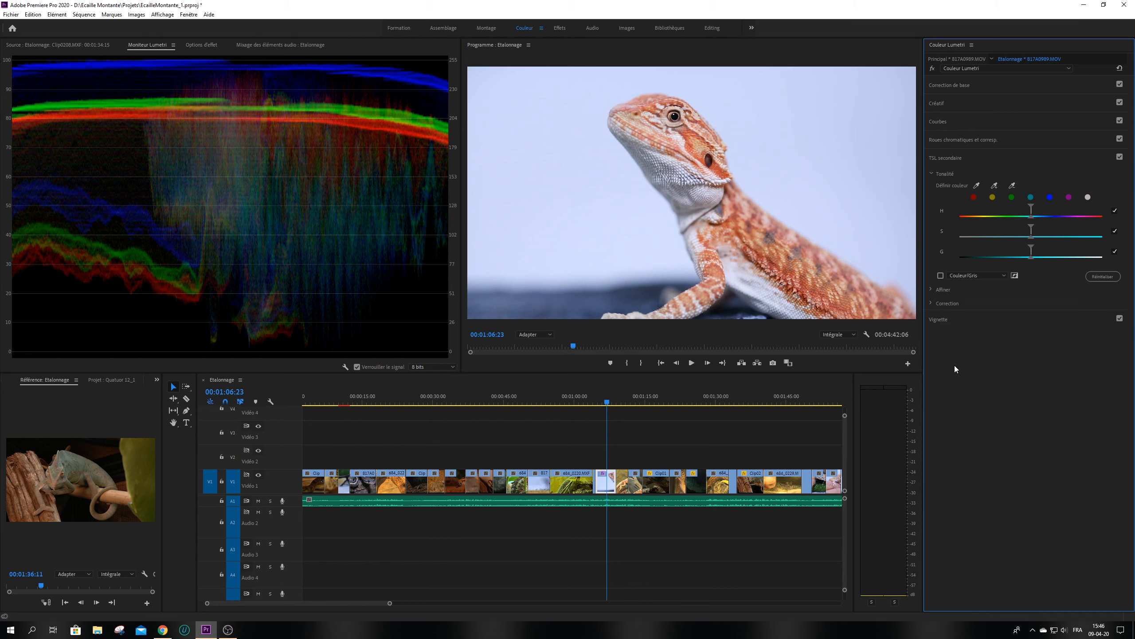
Darken the edges of the lizard clip with a strongly negative Gain in the Vignette settings
click(945, 321)
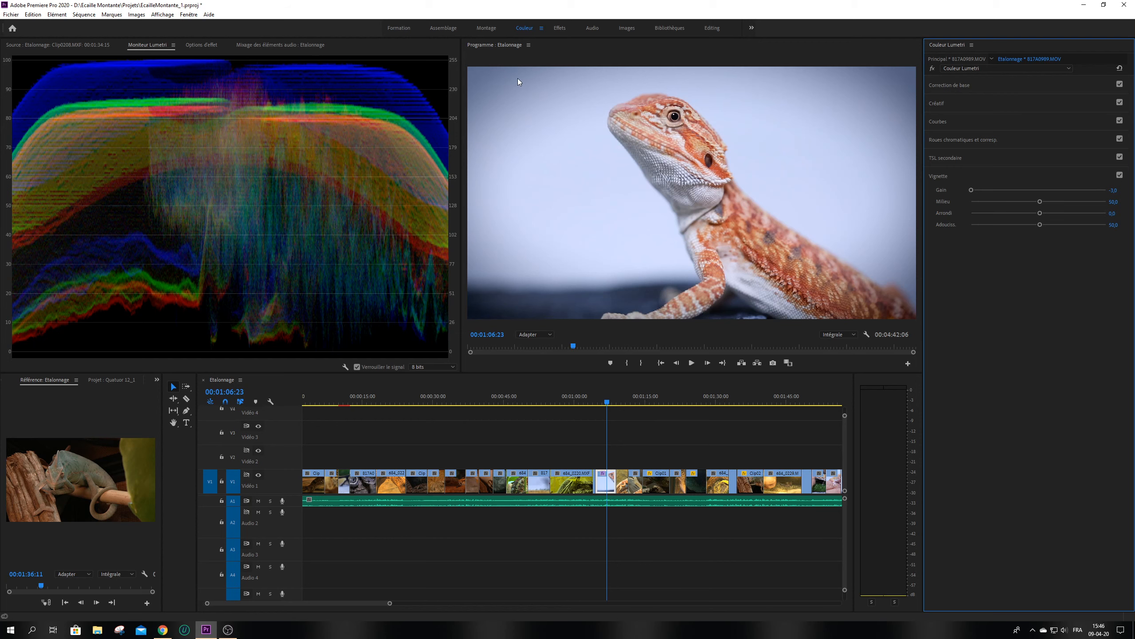
click(967, 173)
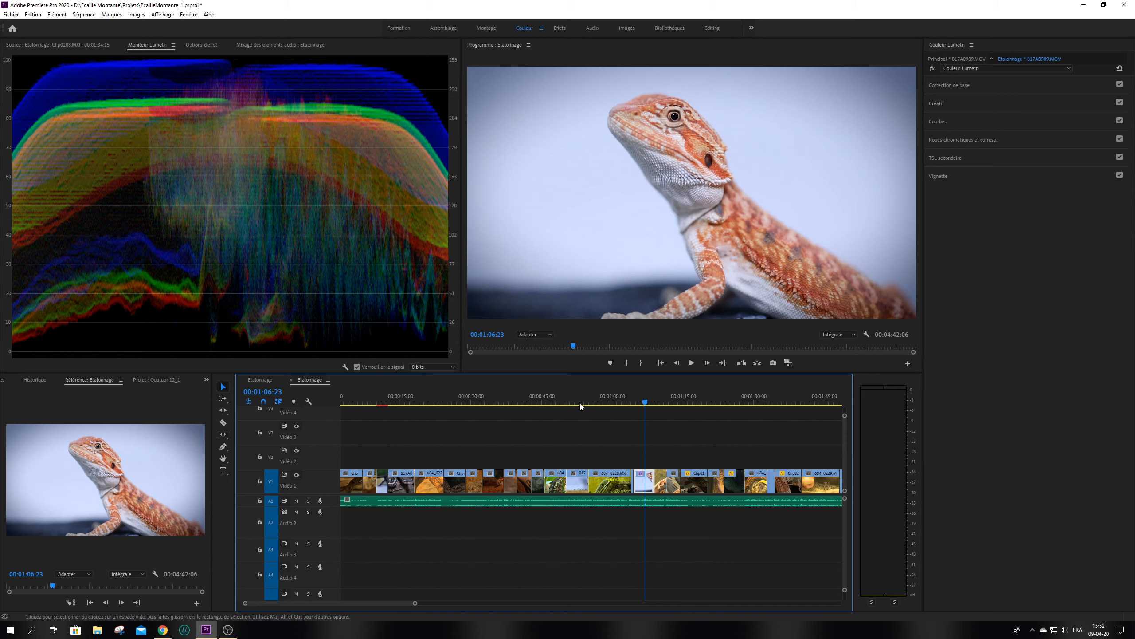
Place the playhead at 00:01:05:15 in the lizard sequence and at 00:03:31:20 in the Quatuor project's Etalonnage sequence
drag(633, 402, 640, 405)
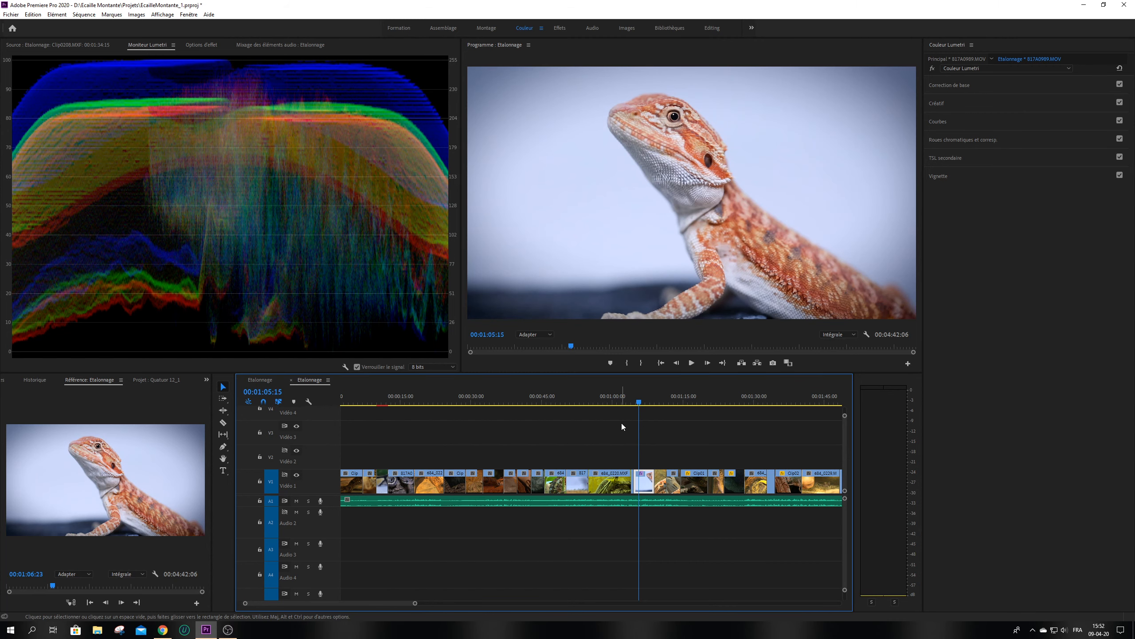
click(262, 379)
mouse_move(519, 401)
mouse_down()
mouse_move(483, 393)
mouse_move(500, 388)
mouse_up()
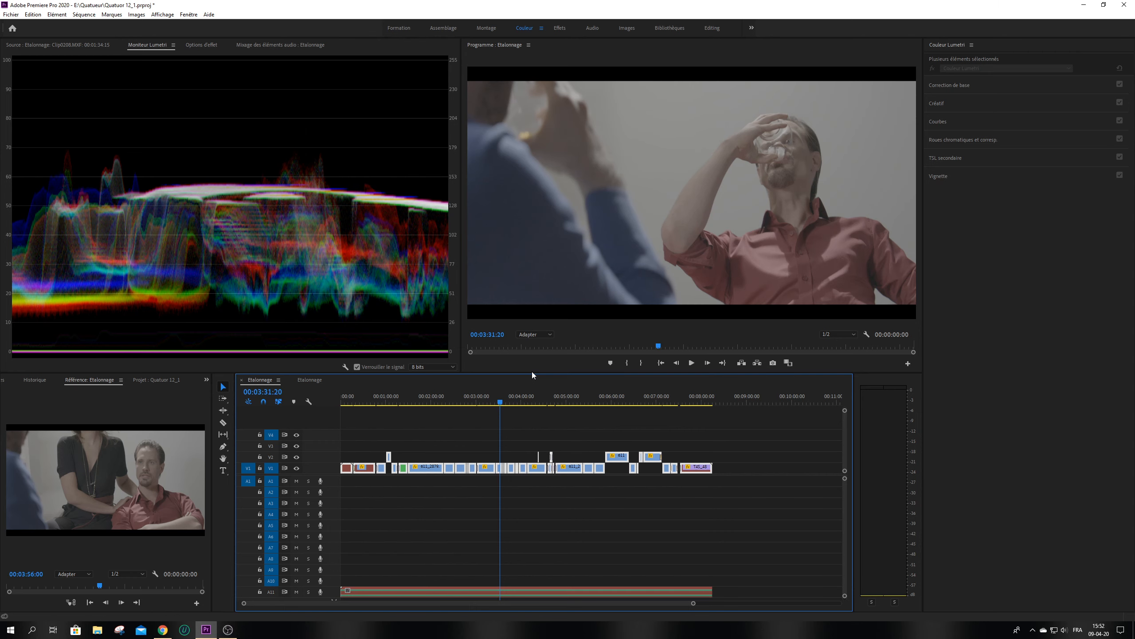
Compare the lizard image and its scopes with the desaturated shot in the Quatuor project's Etalonnage sequence
click(307, 381)
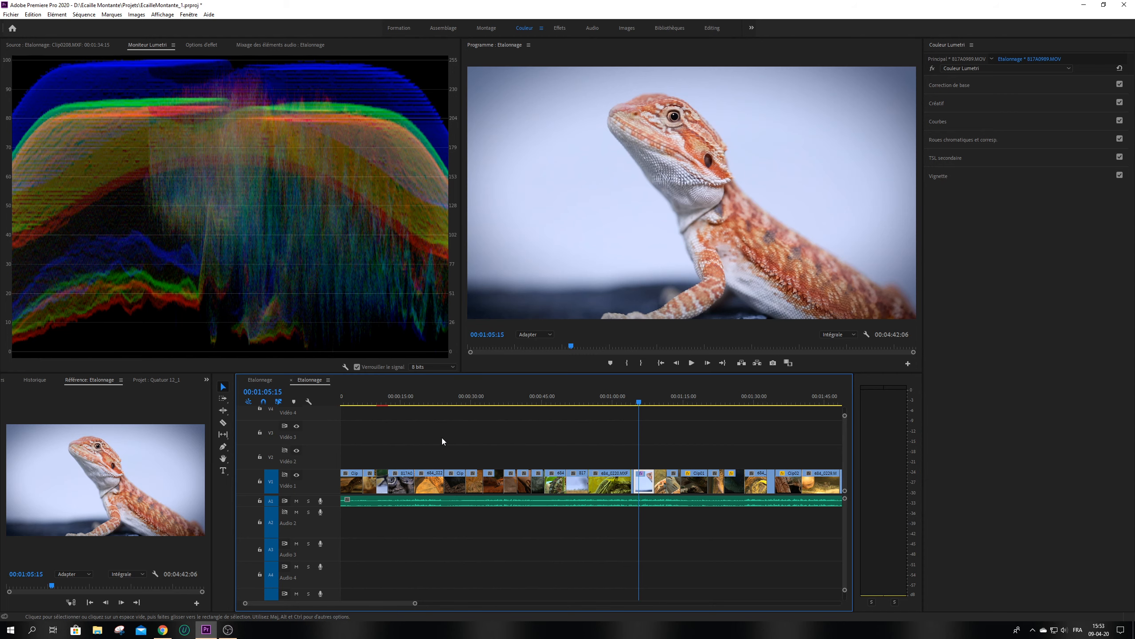
click(264, 381)
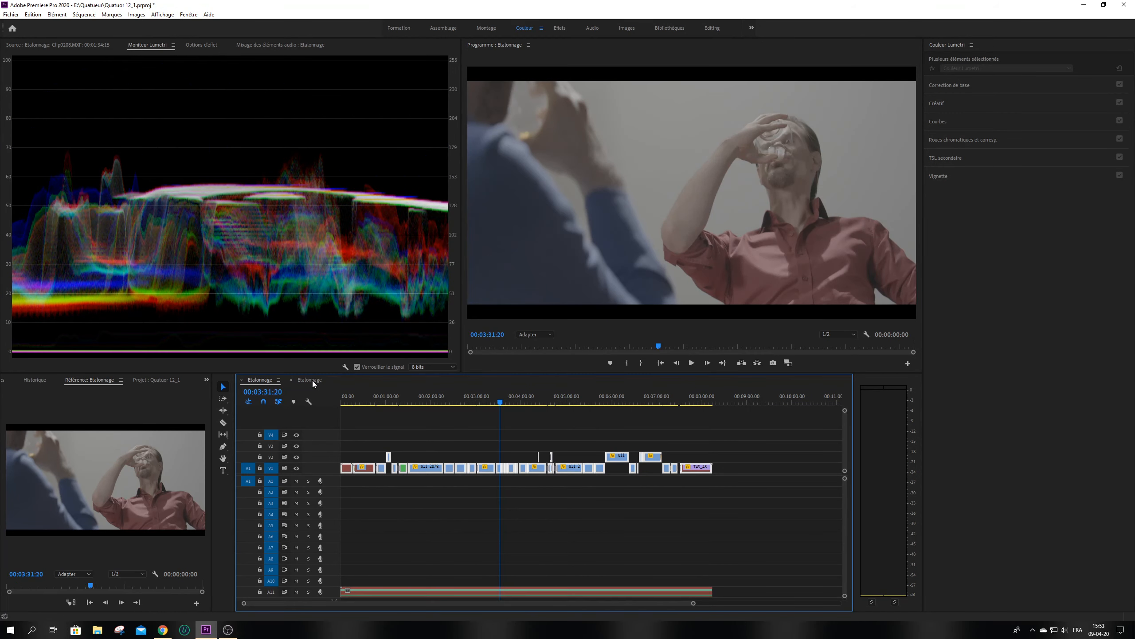
click(312, 379)
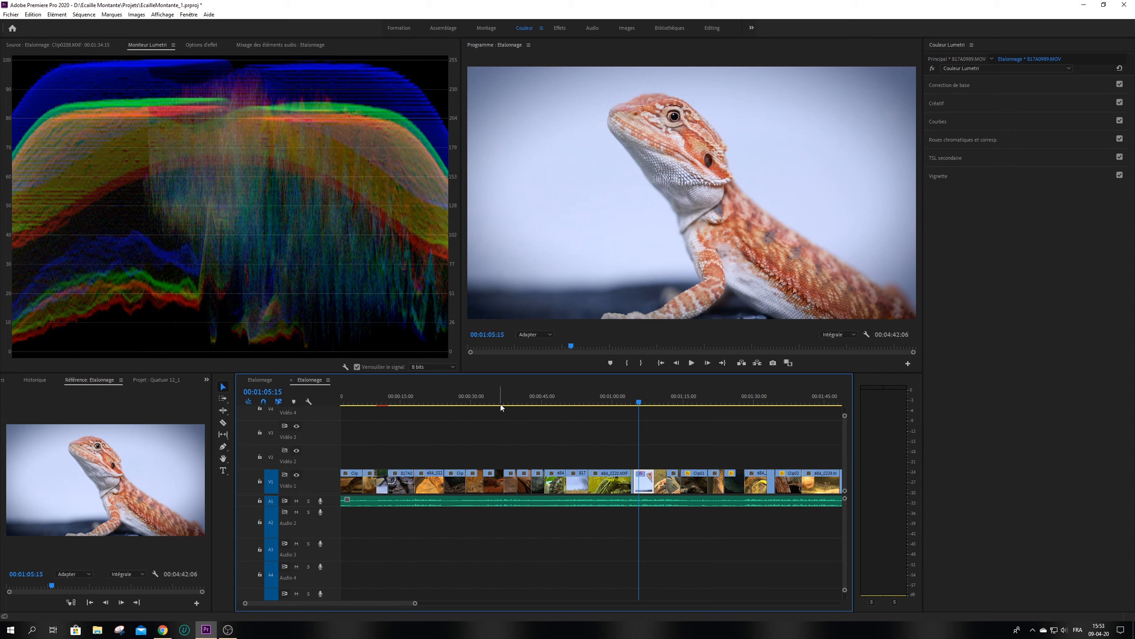
click(1073, 281)
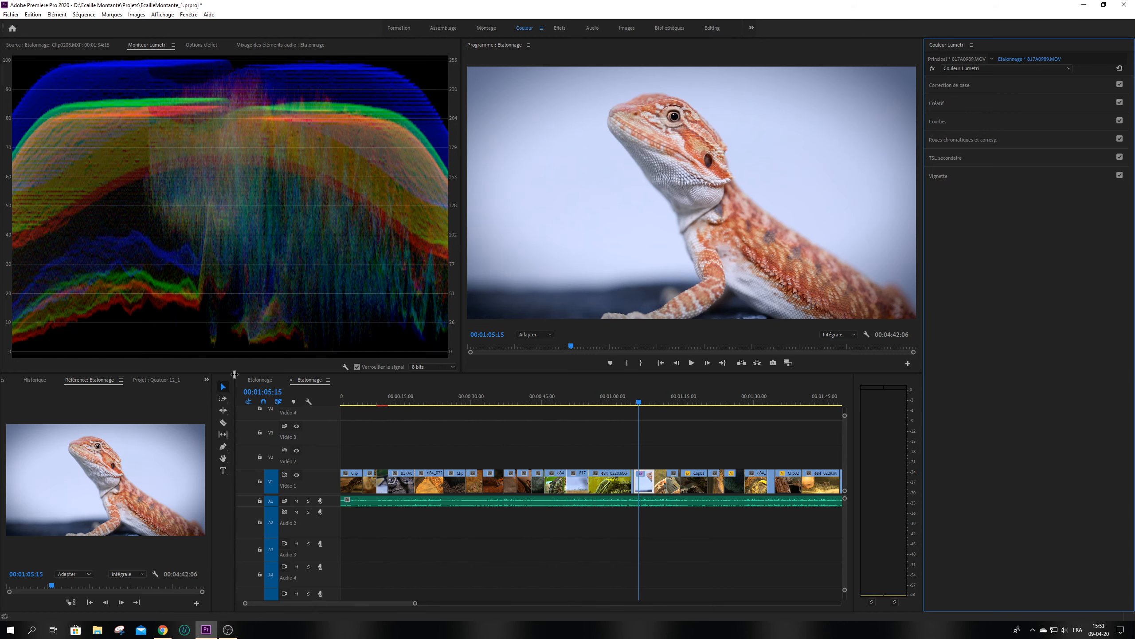
click(259, 380)
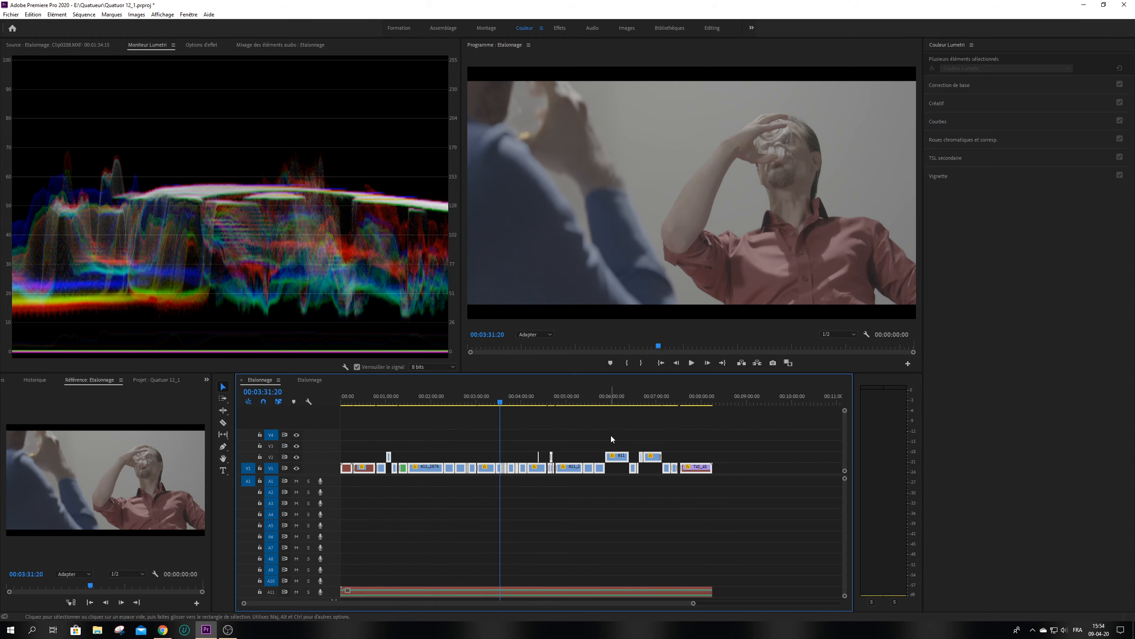
click(305, 384)
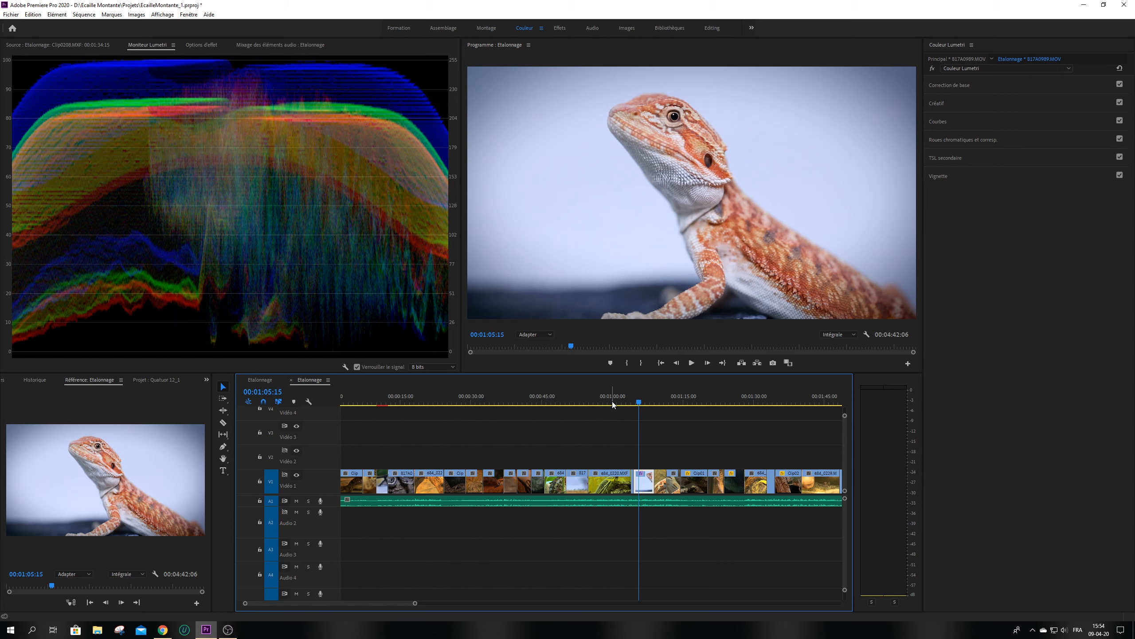
Open the lizard clip's Correction de base settings
click(1008, 259)
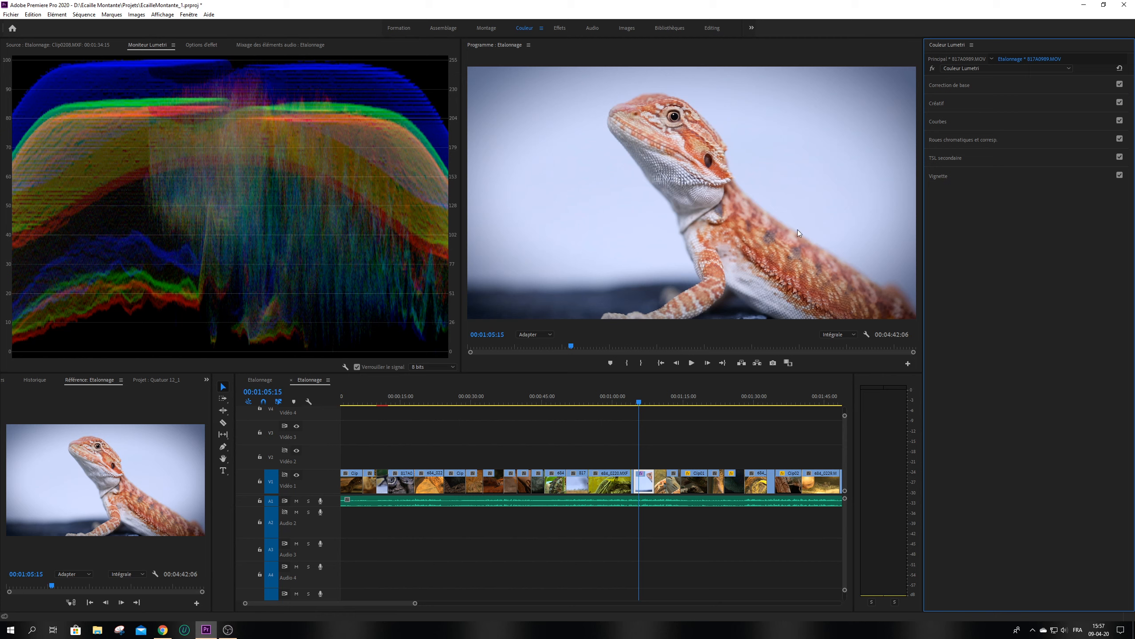
click(984, 83)
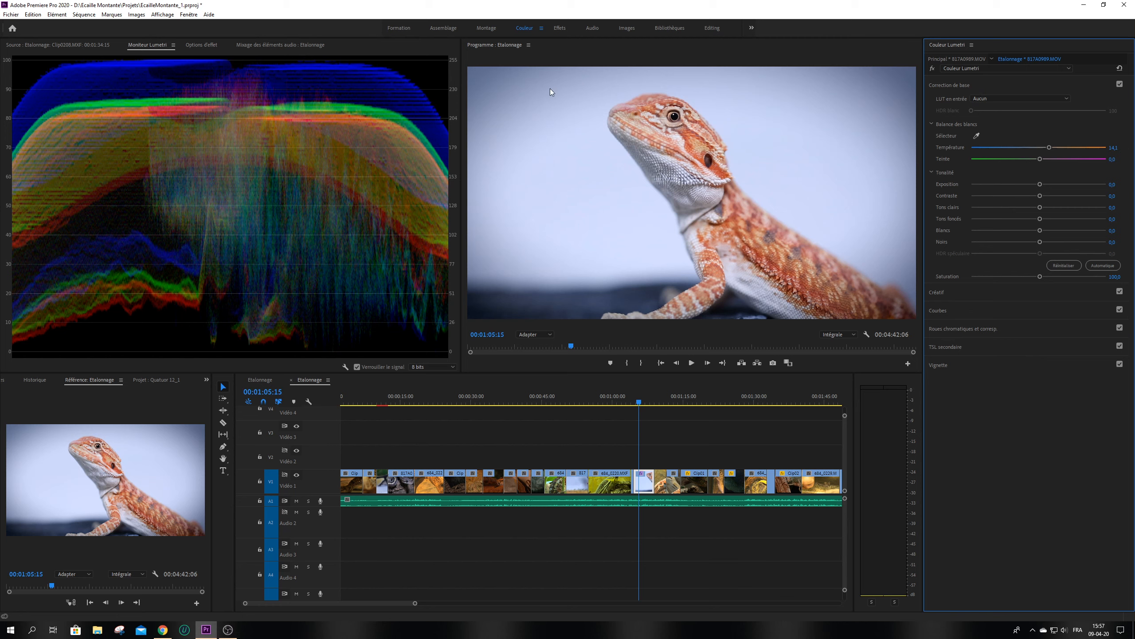